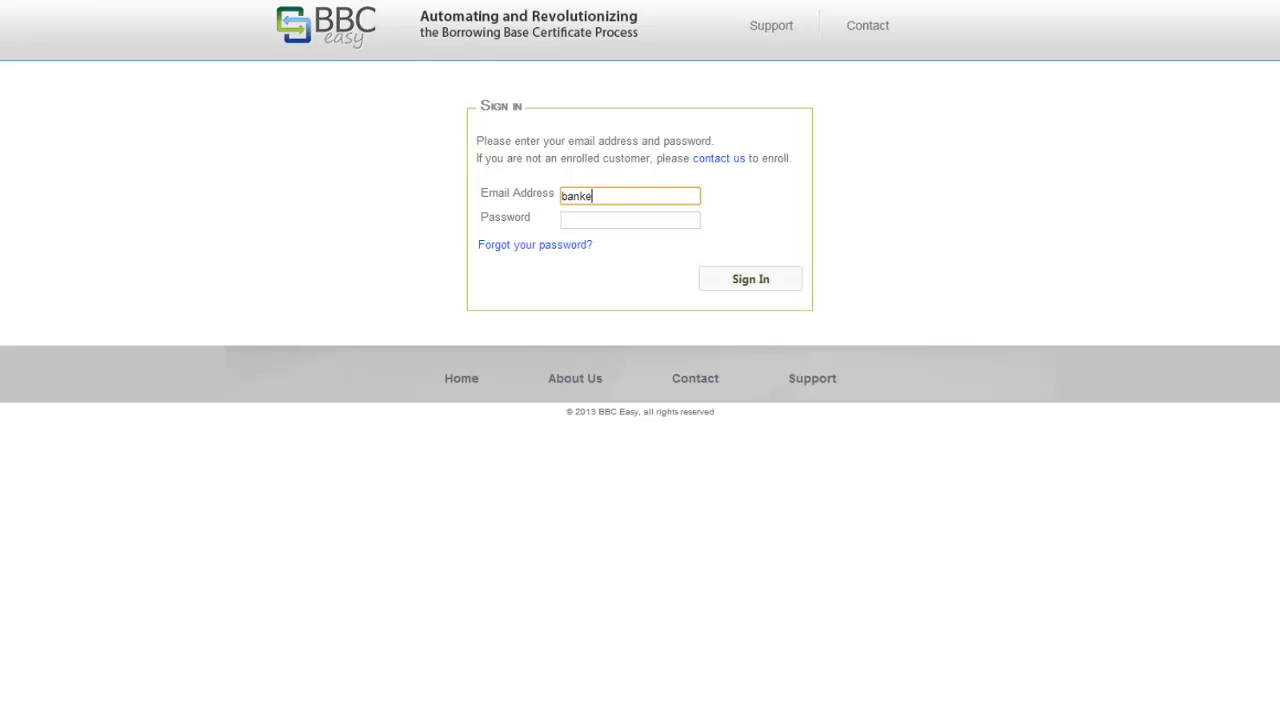
- Finish entering the banker's e-mail, enter the account password and sign in
type("antbank.com")
key("Tab")
type("password")
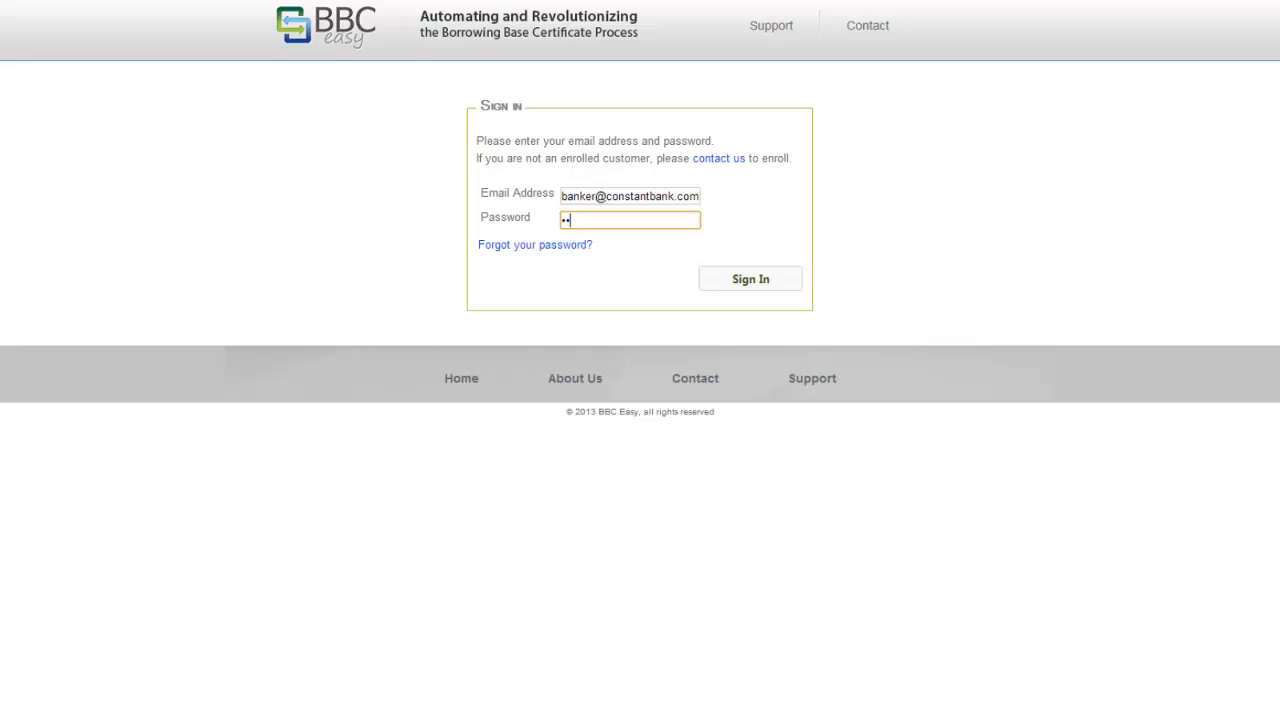
key("Return")
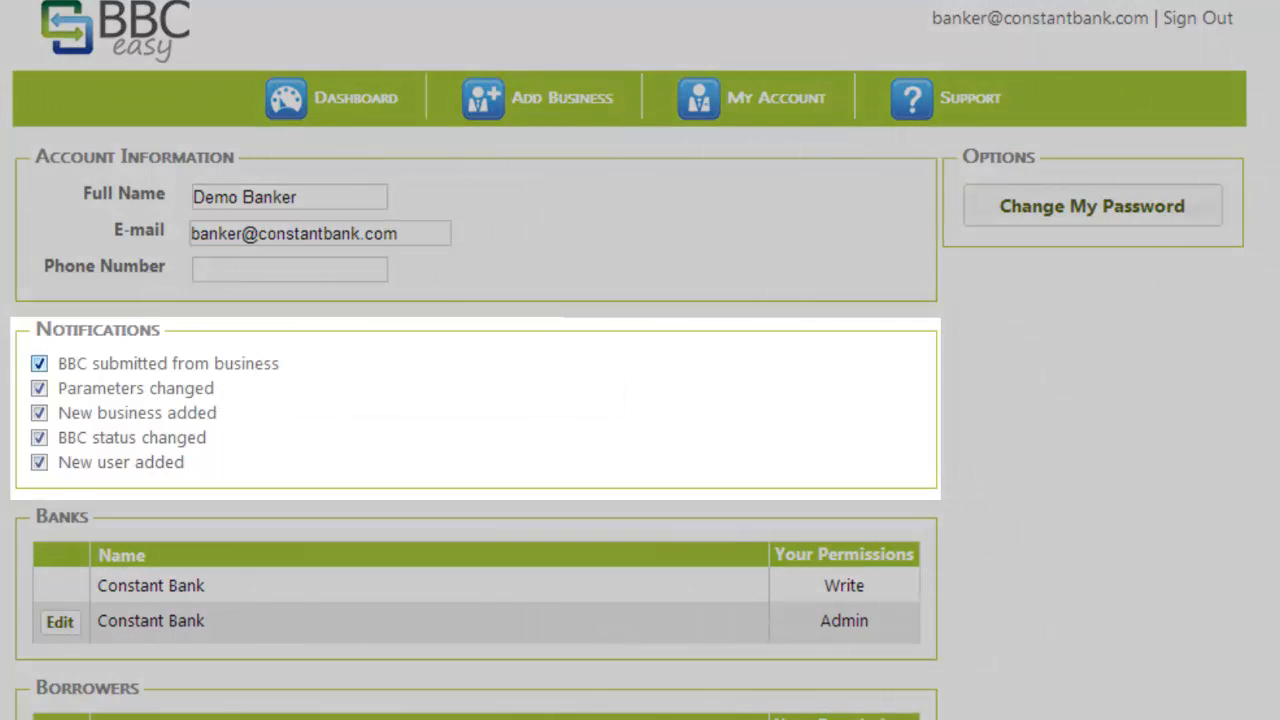
- Uncheck BBC submitted from business, New business added and New user added notifications
left_click(39, 363)
left_click(39, 388)
left_click(39, 412)
left_click(39, 388)
left_click(39, 462)
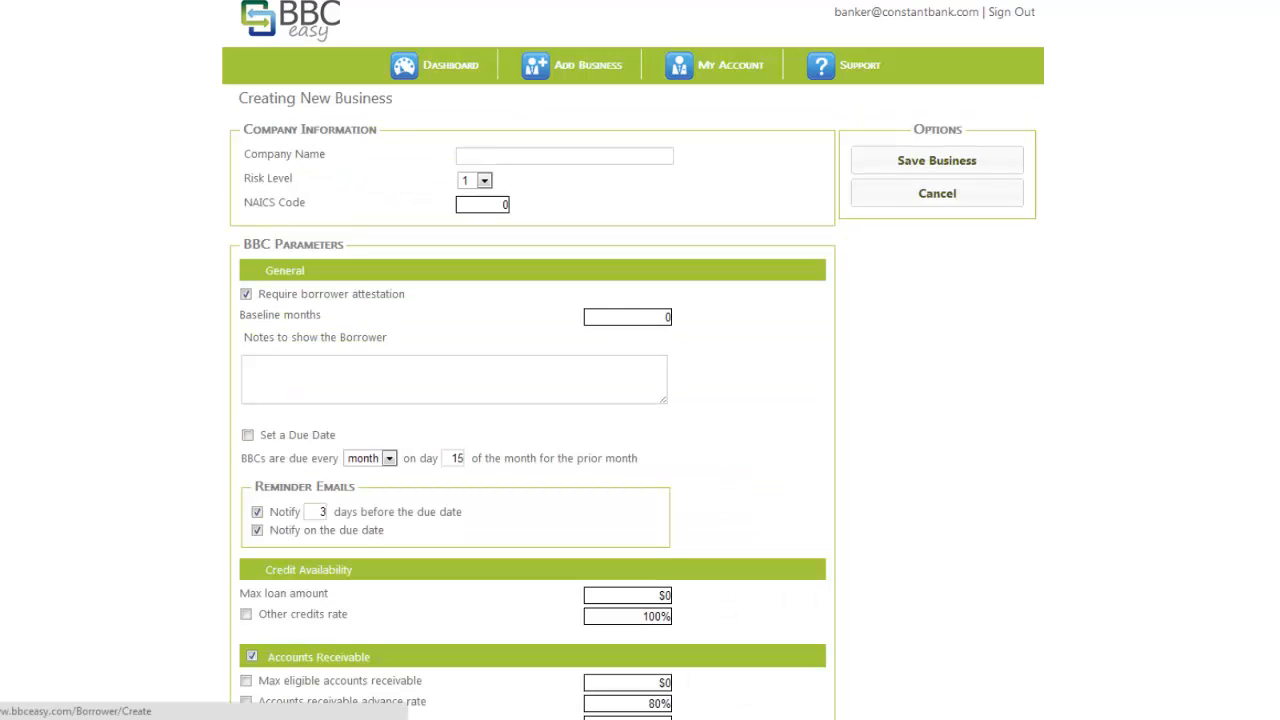
- Enter company name Delta Demolition, risk level 3 and NAICS code 123456
left_click(564, 155)
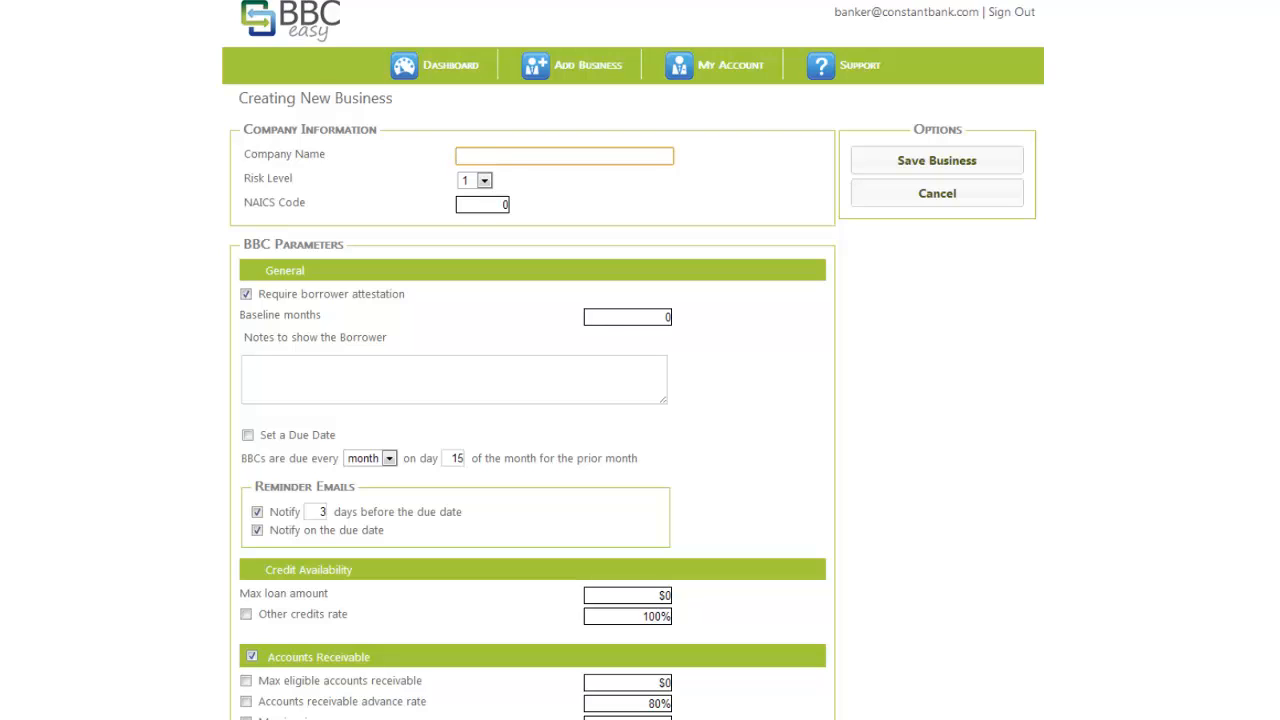
type("Delta Demolition")
key("Tab")
key("Tab")
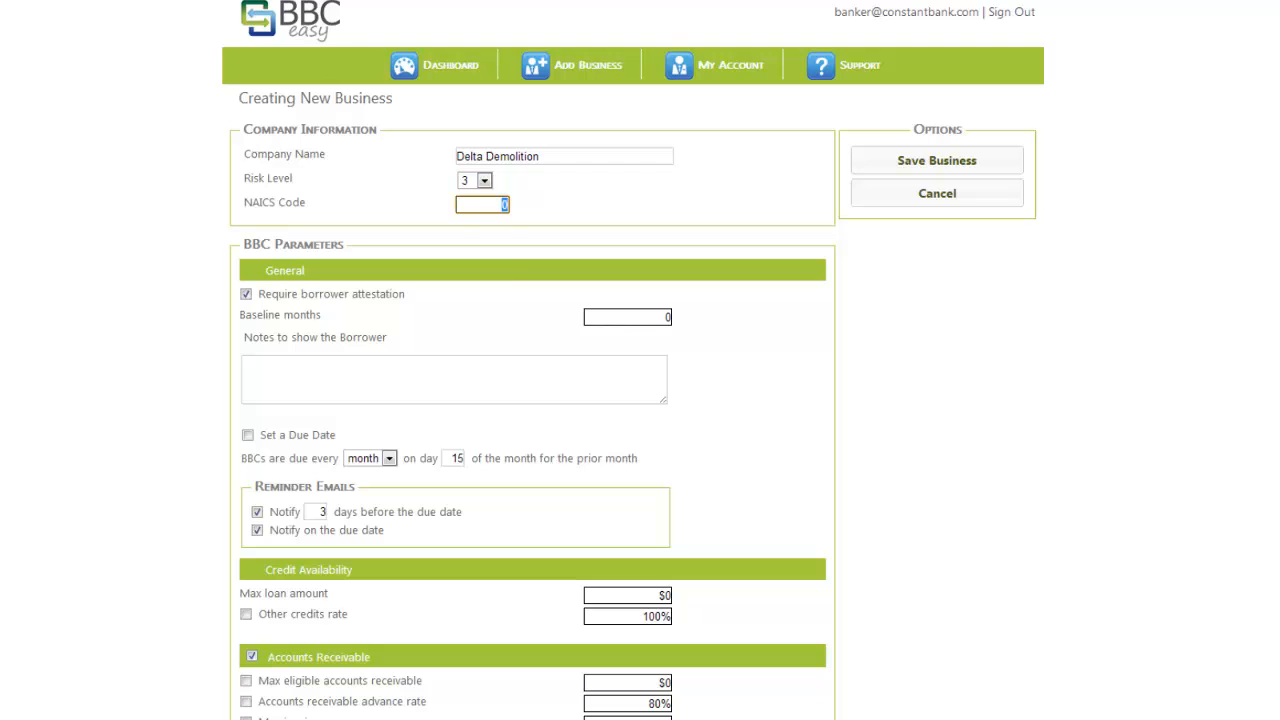
type("123456")
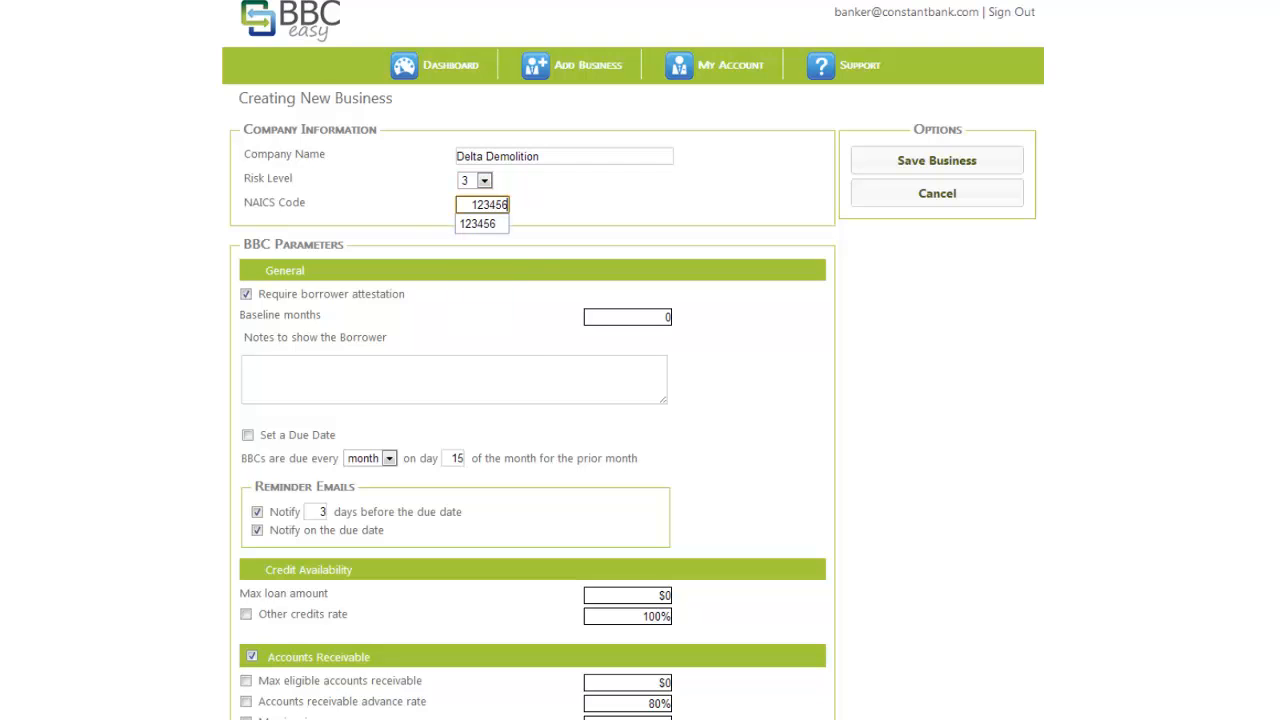
key("Tab")
scroll(640, 400, "down", 1)
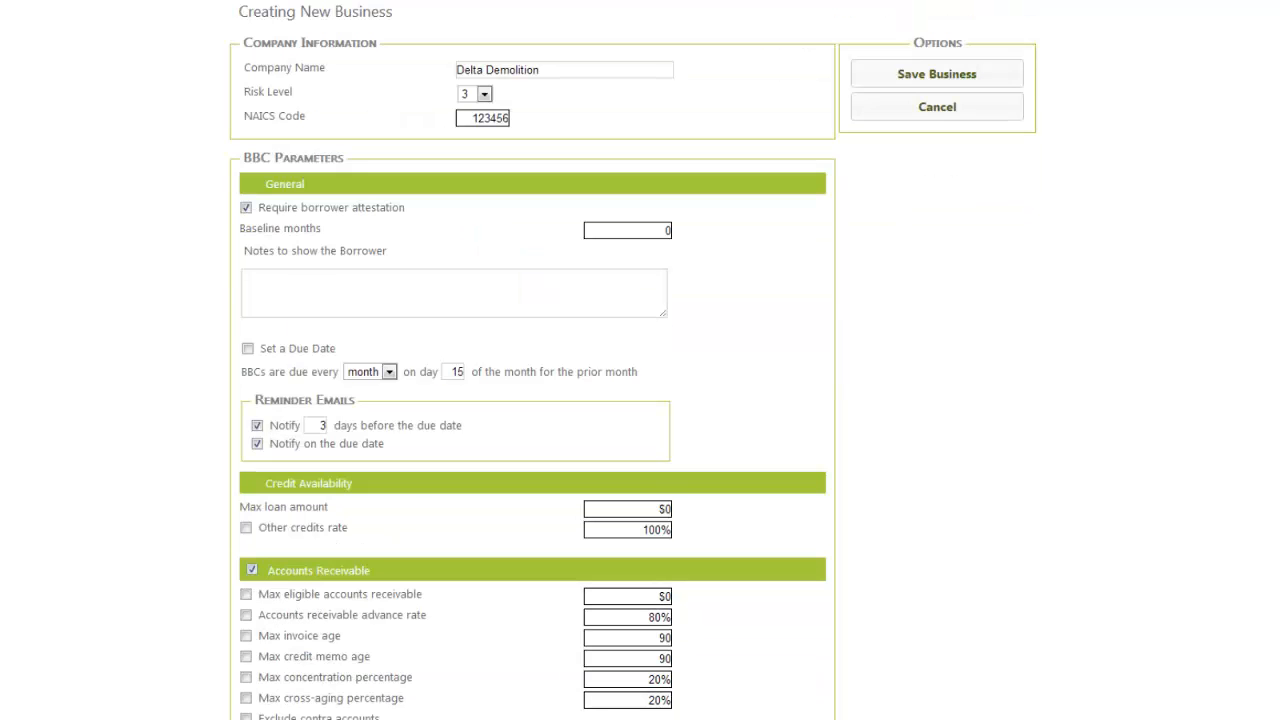
- Scroll down to the BBC Parameters due-date settings for Delta Demolition
scroll(640, 400, "down", 1)
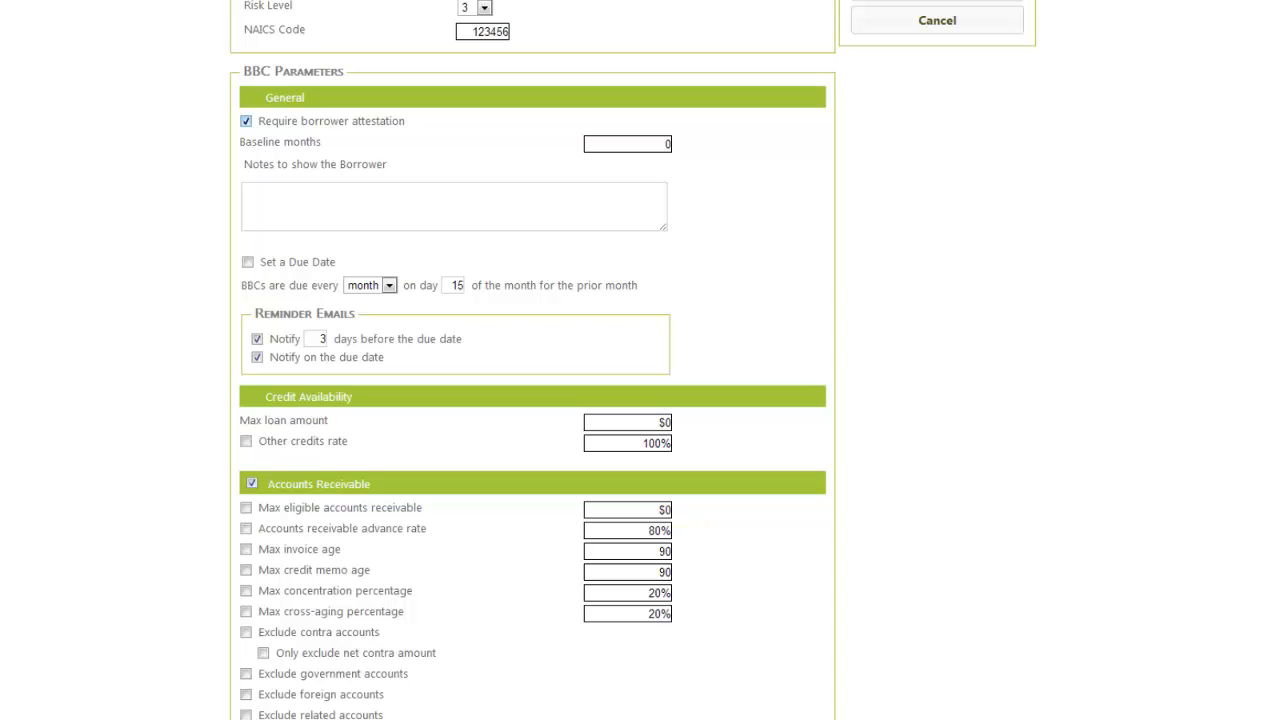
mouse_move(257, 142)
- Set baseline months to 6 and the borrower note to 'Please submit BBC's Monthly'
left_click(628, 144)
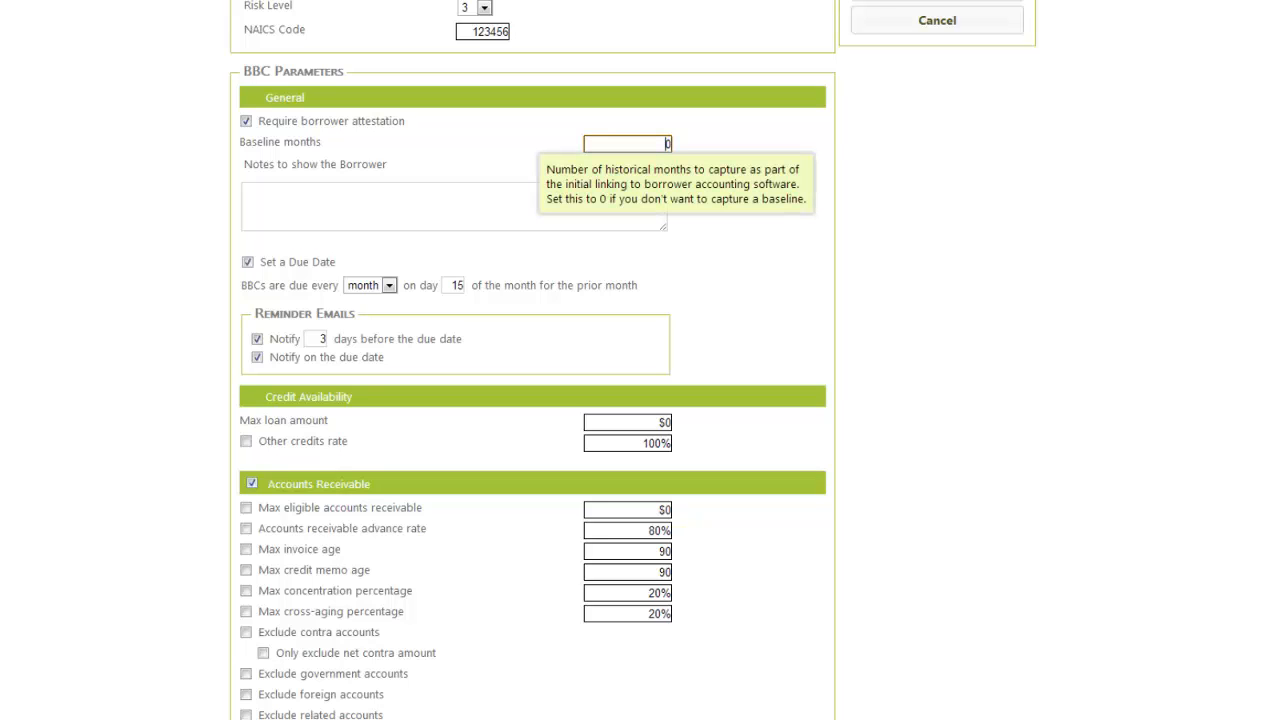
key("BackSpace")
type("6")
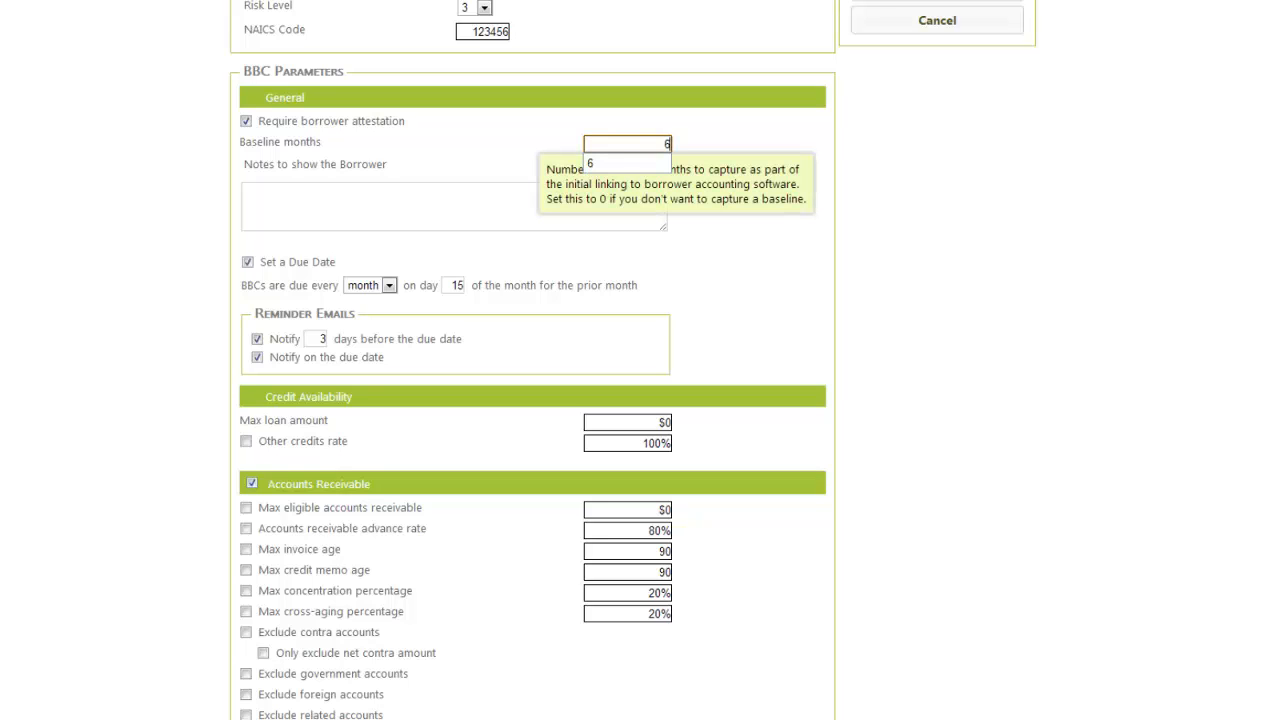
key("Tab")
type("P")
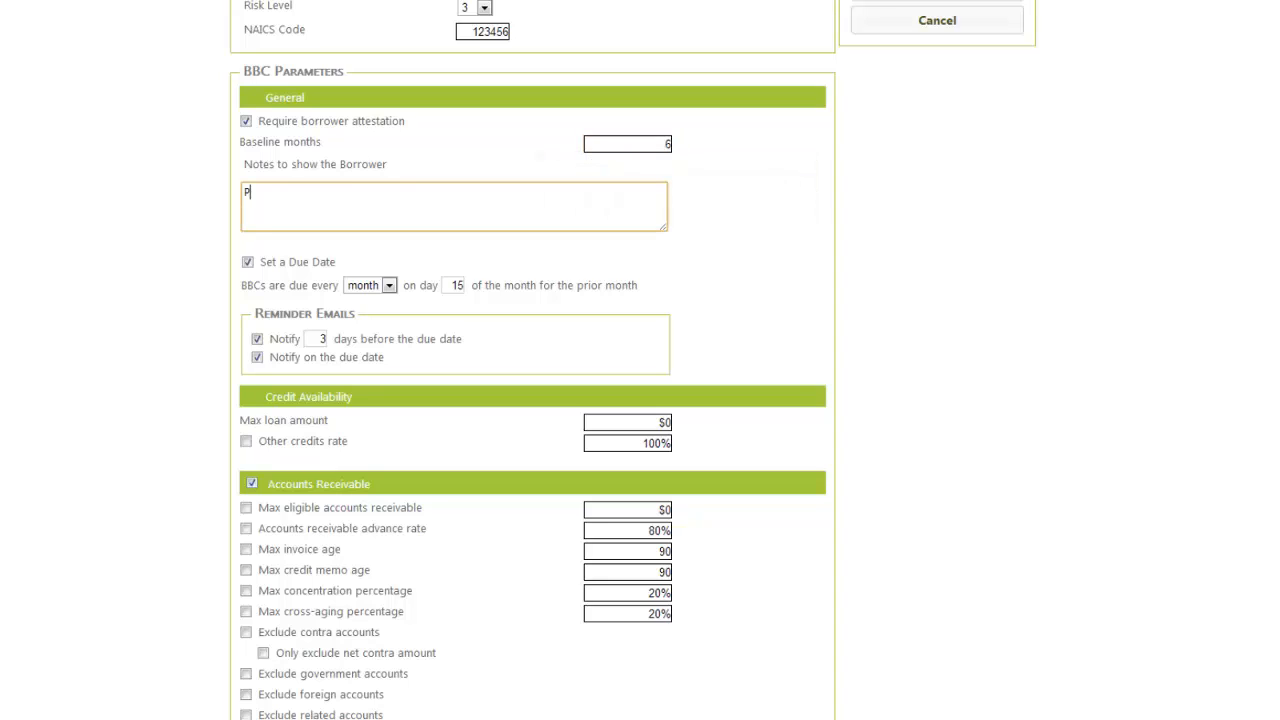
type("lease subm")
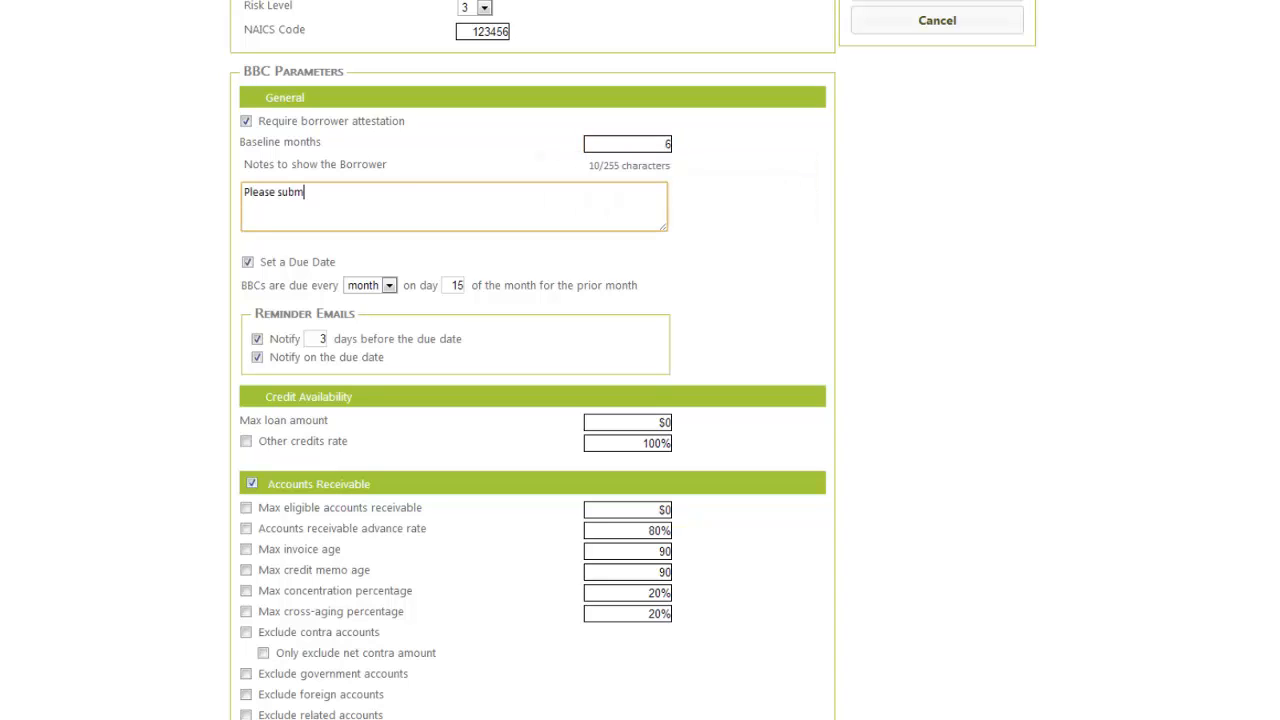
type("it BBC's Monthly")
- Set the maximum loan amount to $100,000.00
left_click(657, 422)
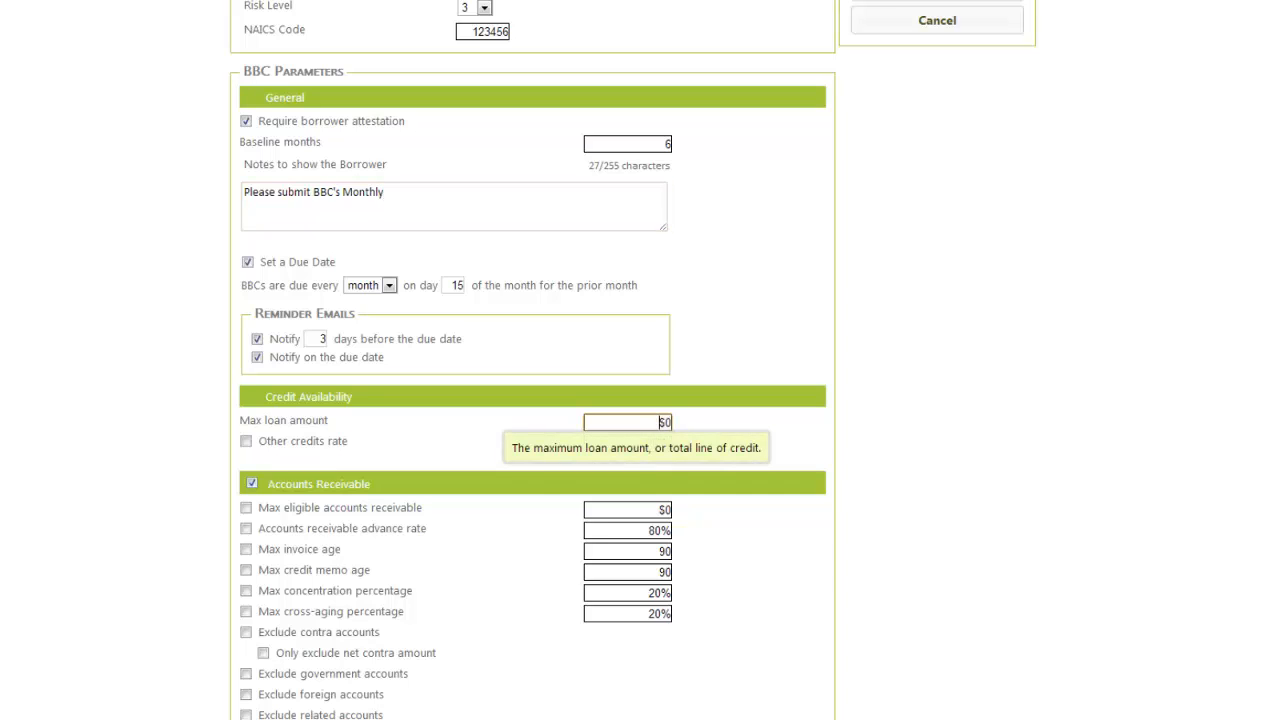
key("Delete")
key("Delete")
type("100,000")
key("Tab")
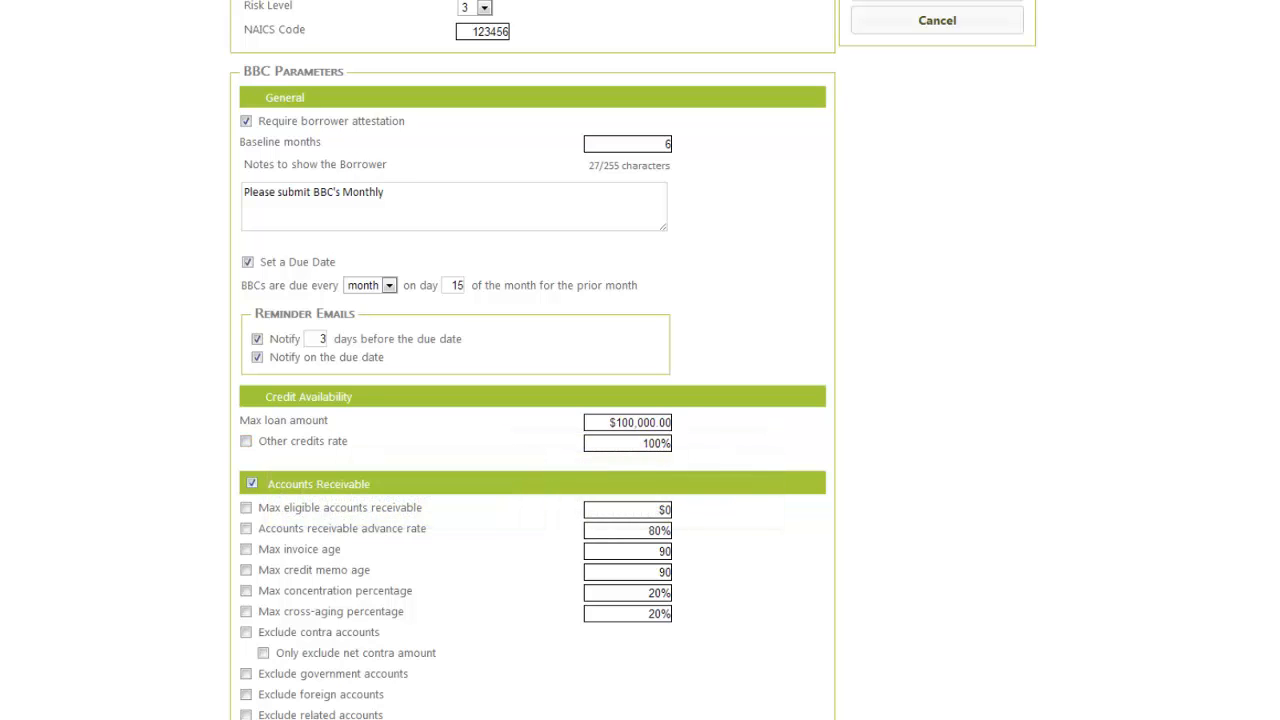
scroll(532, 360, "down", 5)
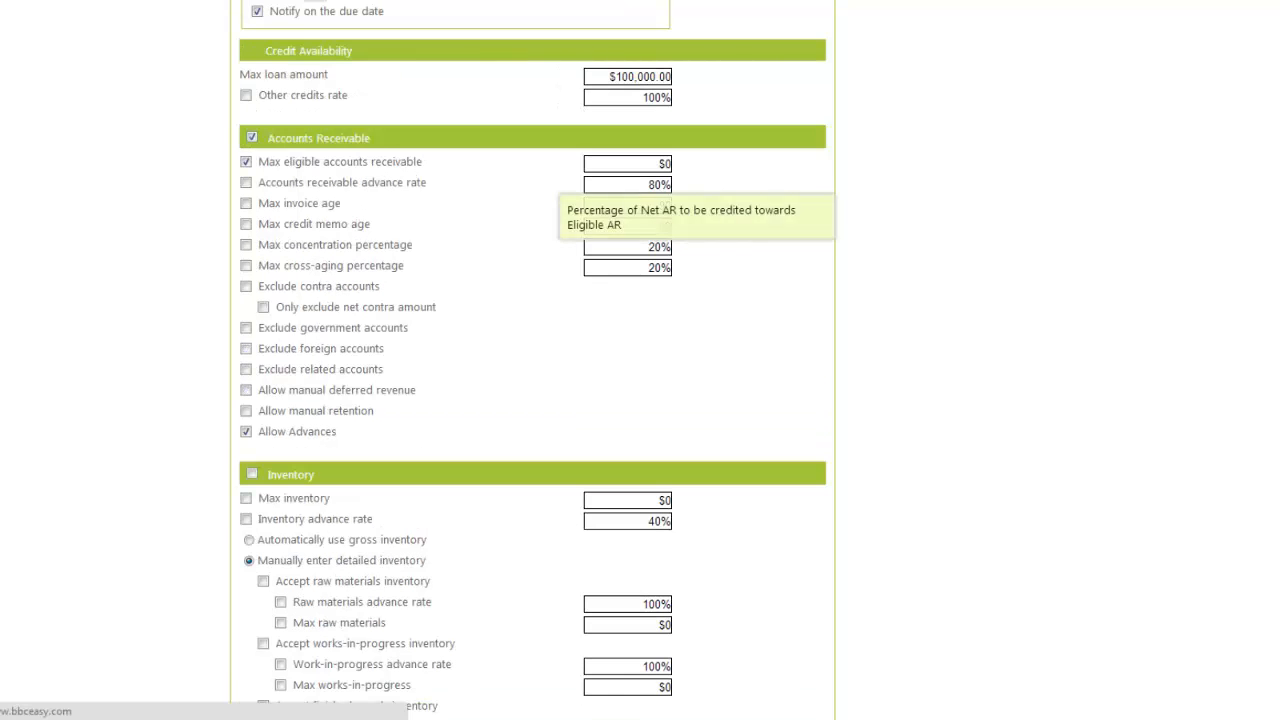
left_click(665, 163)
key("BackSpace")
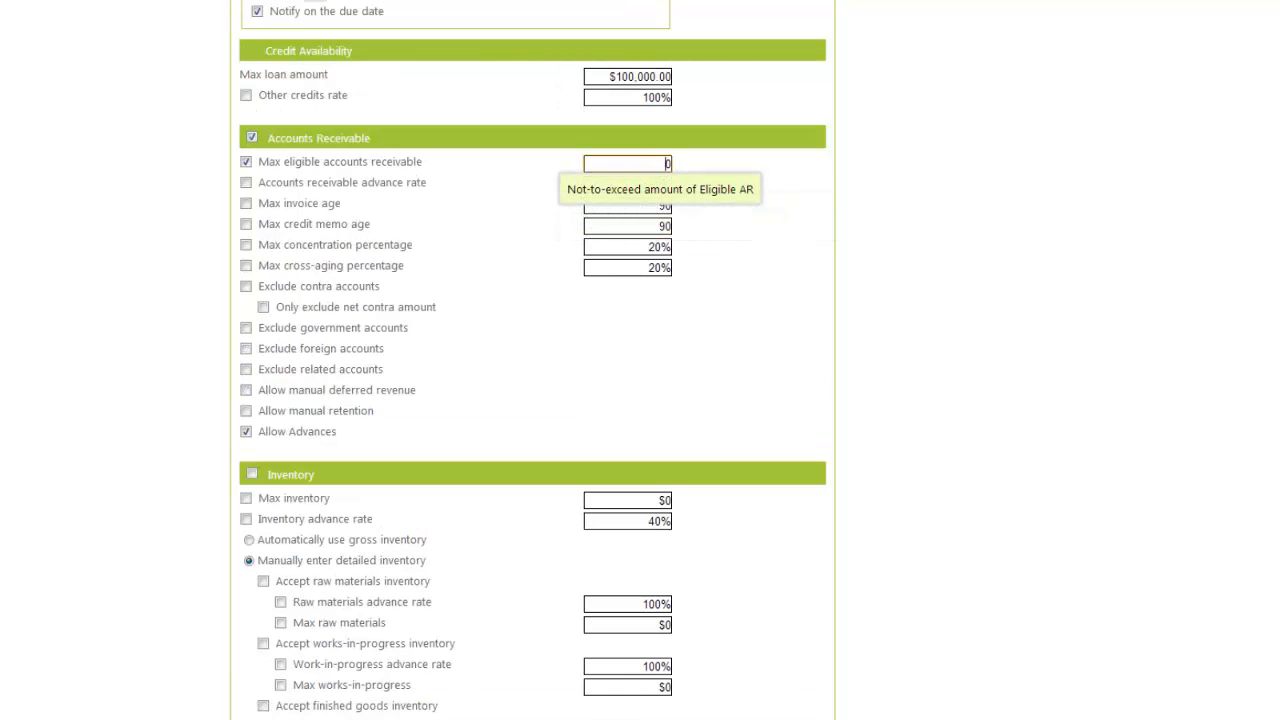
key("BackSpace")
type("75000")
key("Tab")
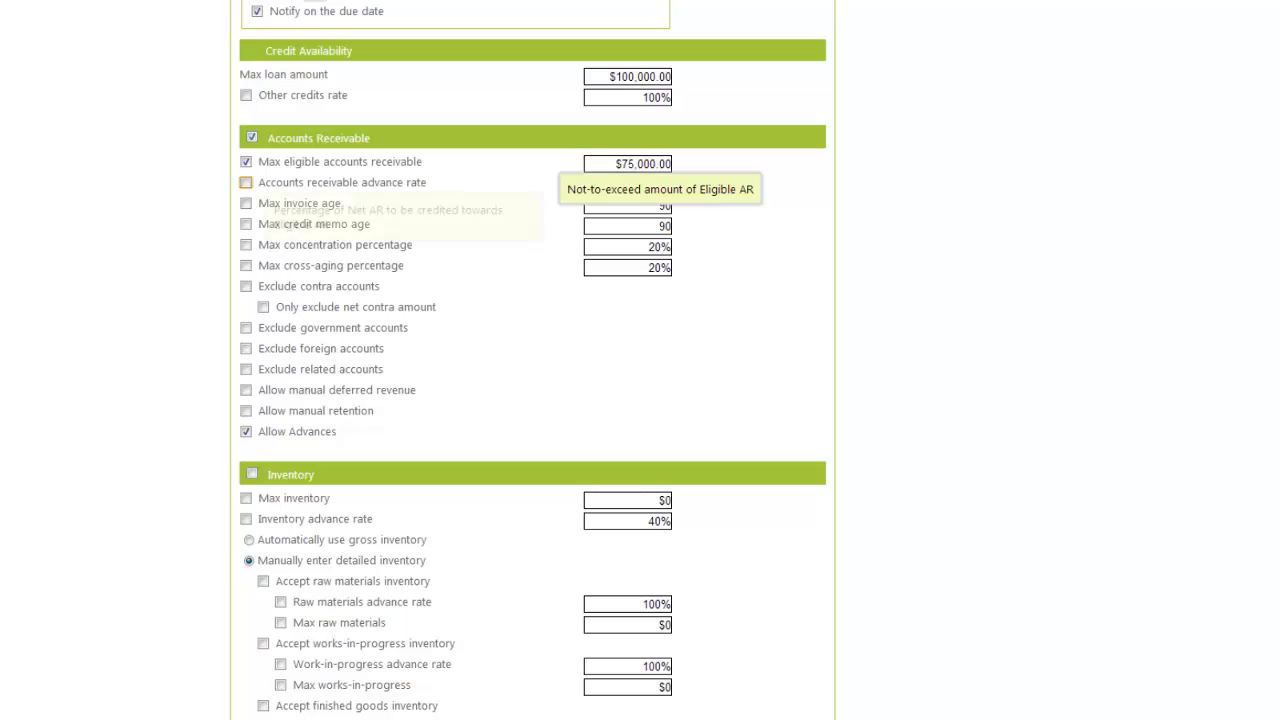
key("space")
key("Tab")
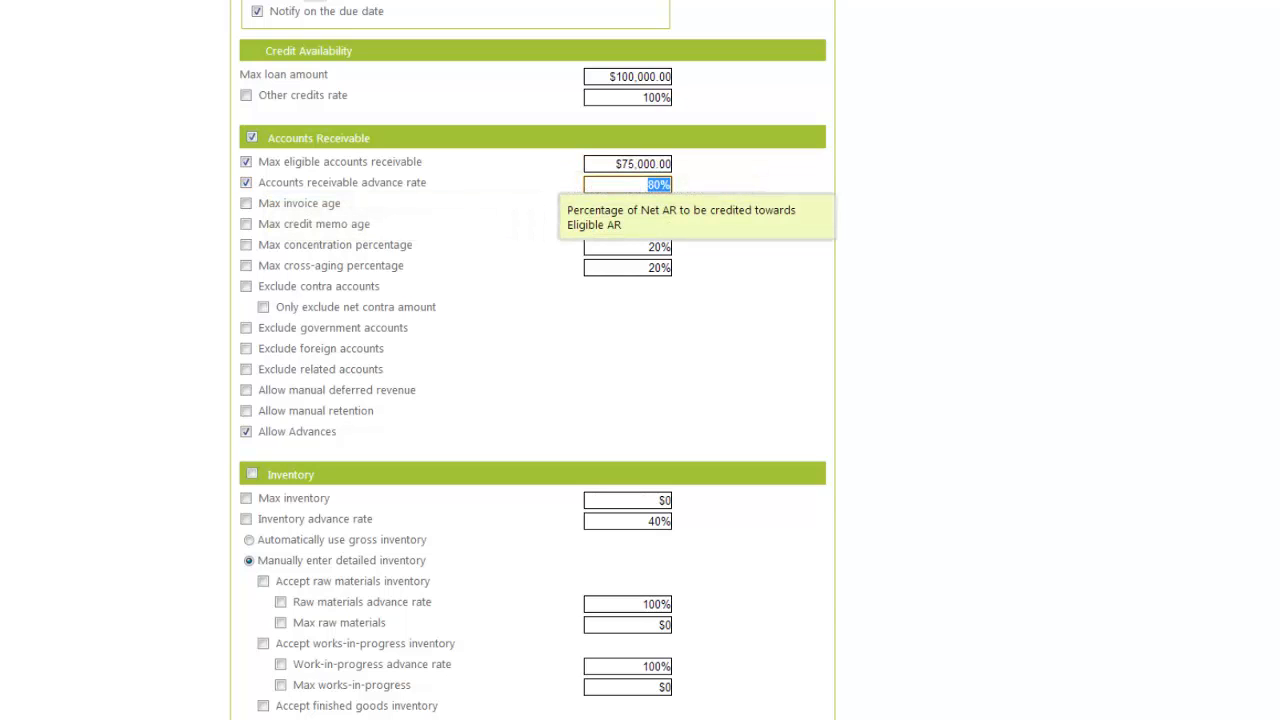
key("Tab")
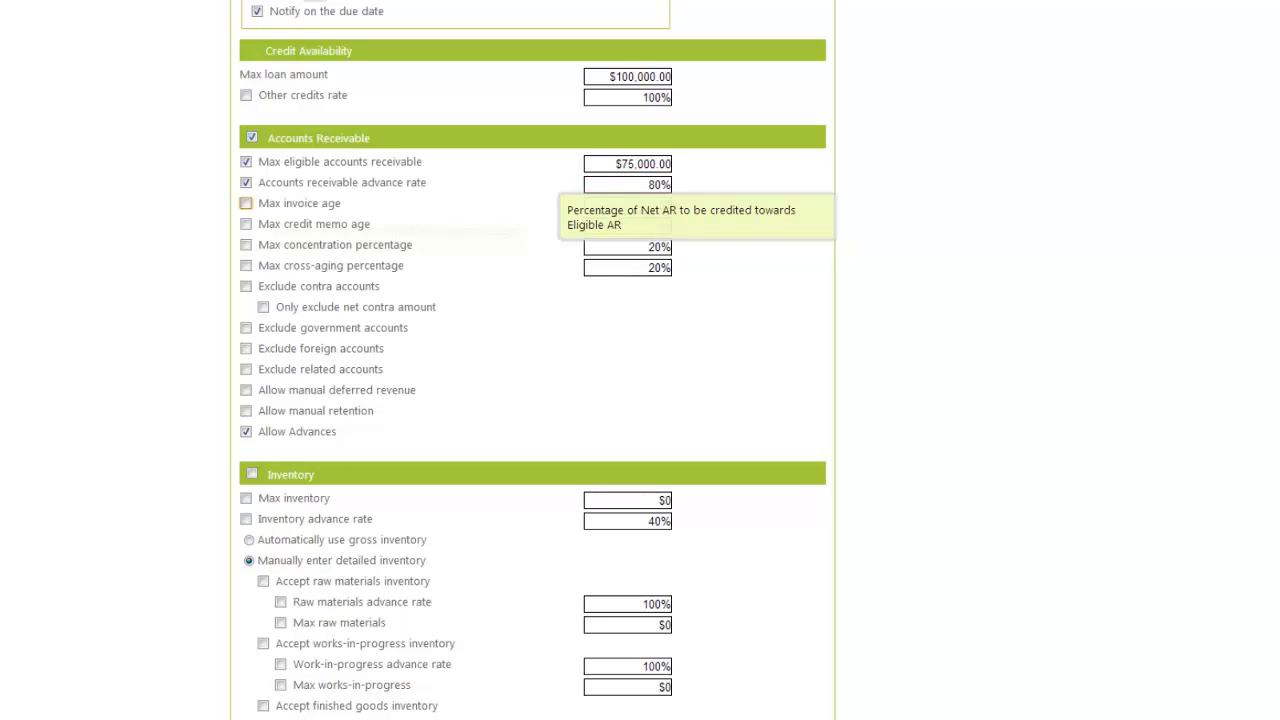
key("space")
key("Tab")
key("Tab")
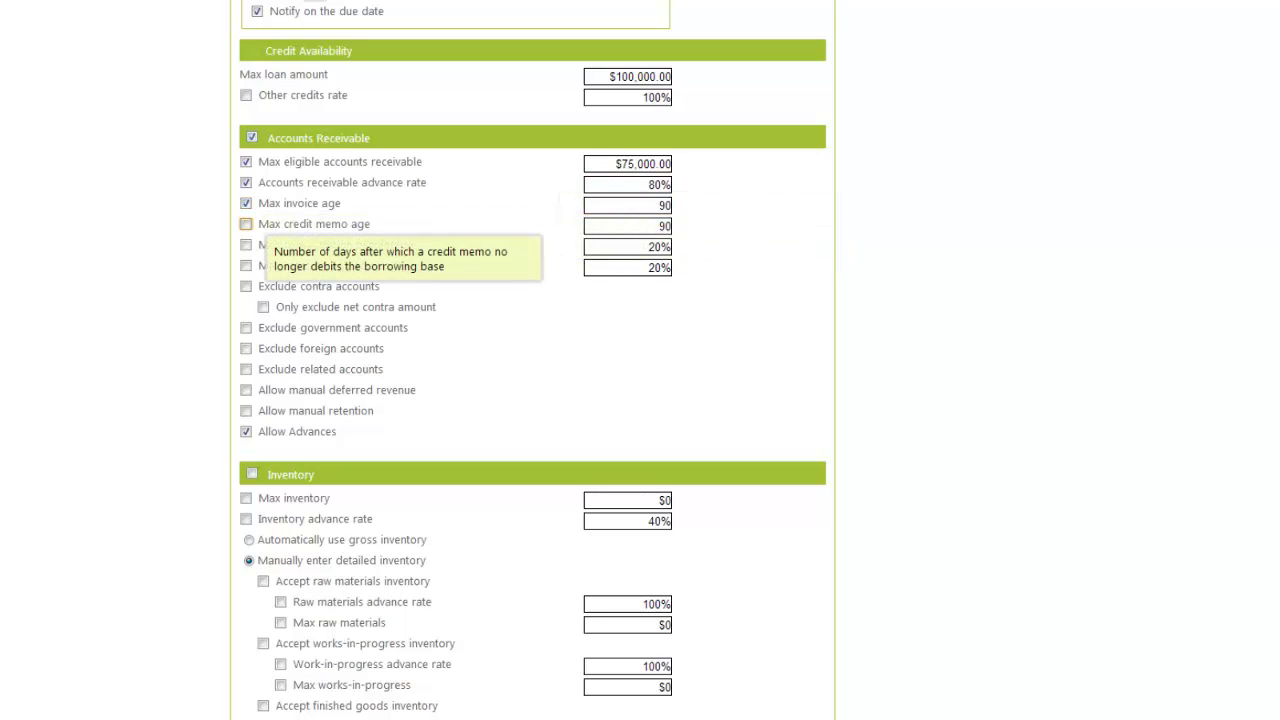
key("space")
key("Tab")
key("Tab")
key("space")
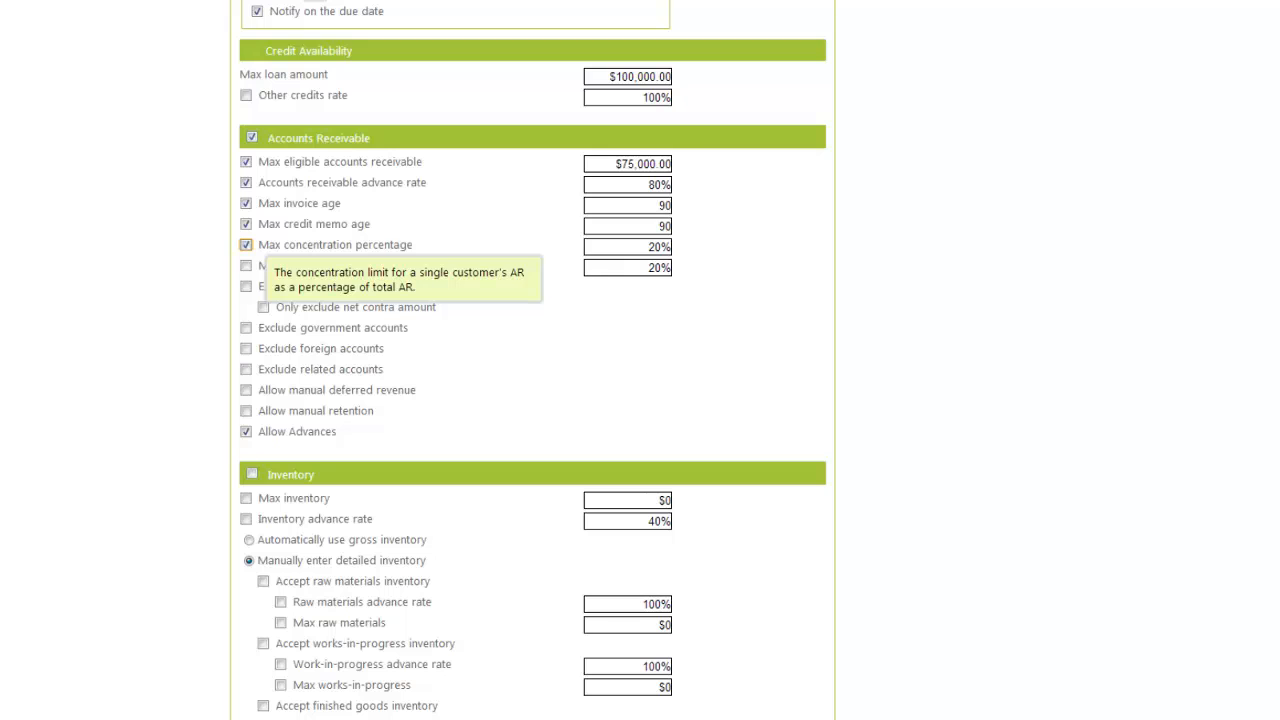
key("Tab")
key("Tab")
key("space")
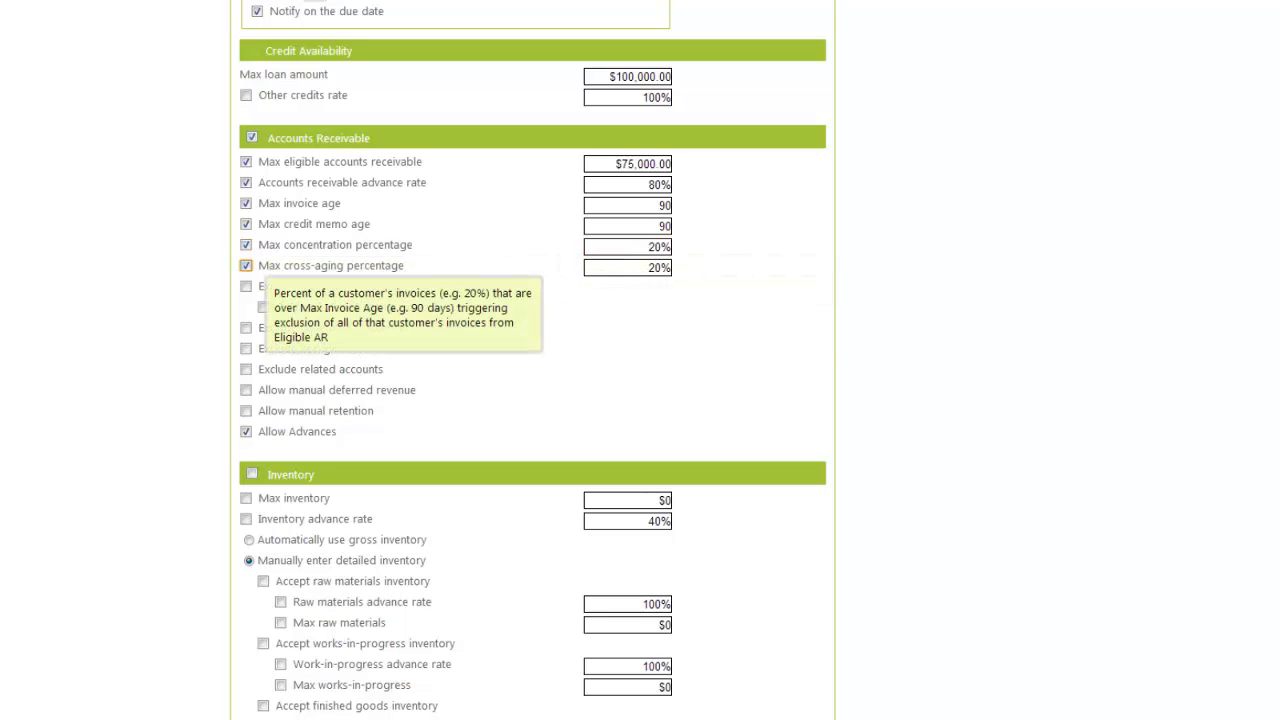
key("Tab")
type("25")
key("Tab")
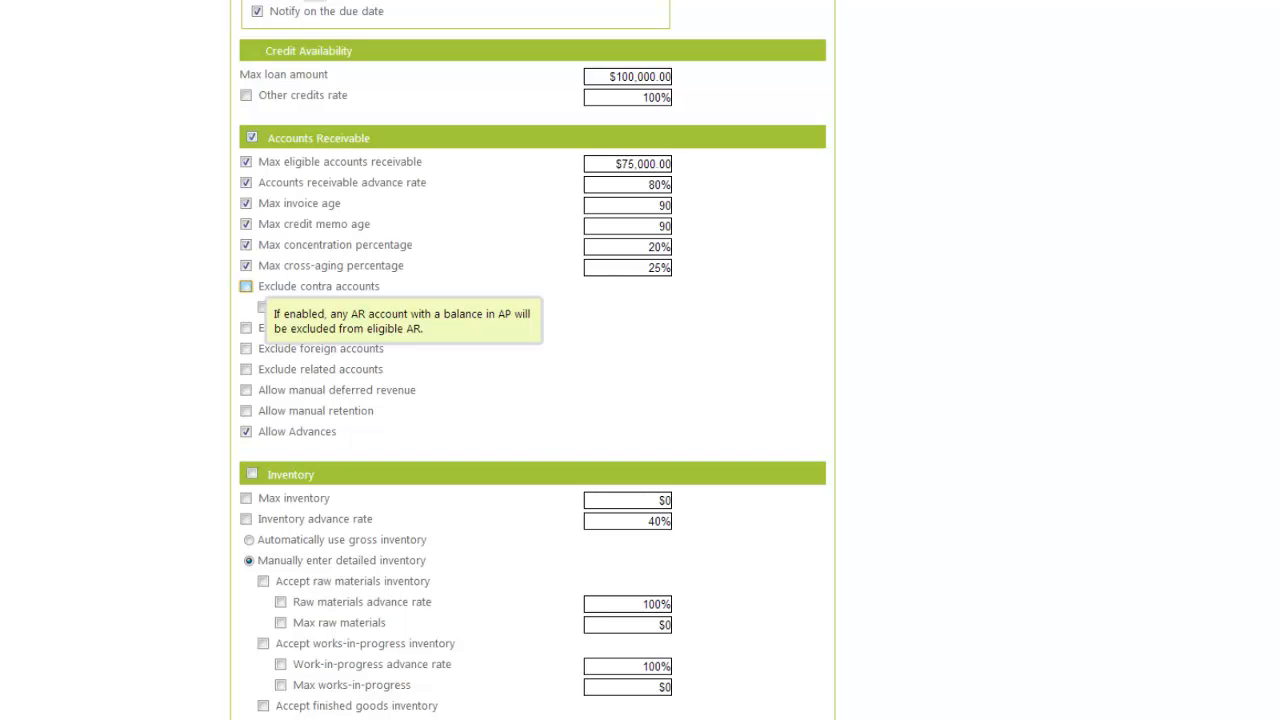
key("space")
key("Tab")
key("space")
key("Tab")
key("space")
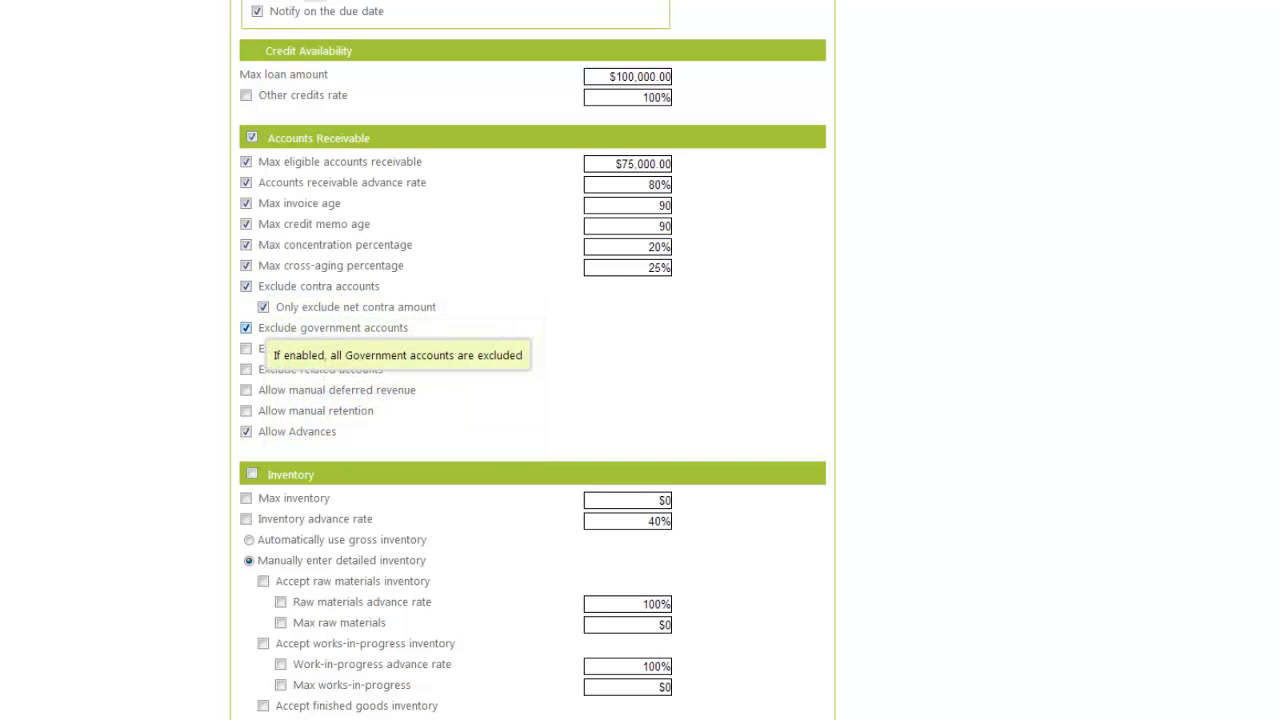
key("Tab")
key("space")
key("Tab")
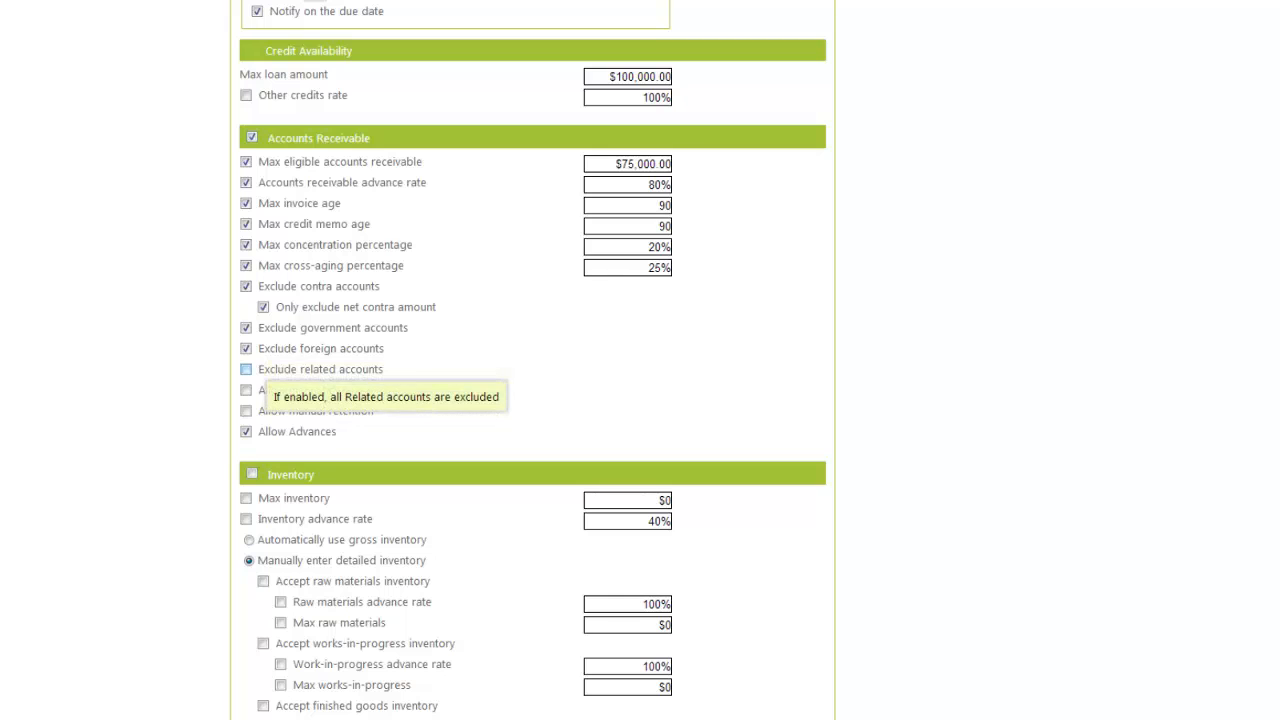
key("Tab")
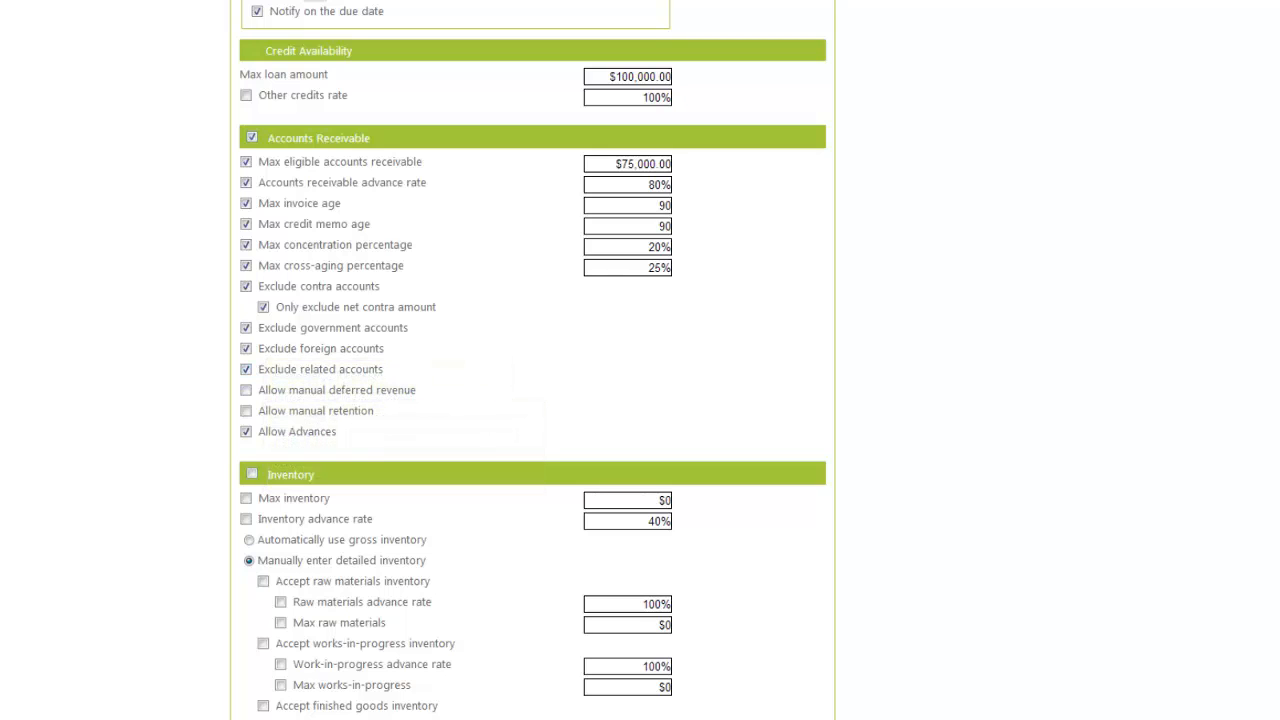
scroll(532, 400, "down", 1)
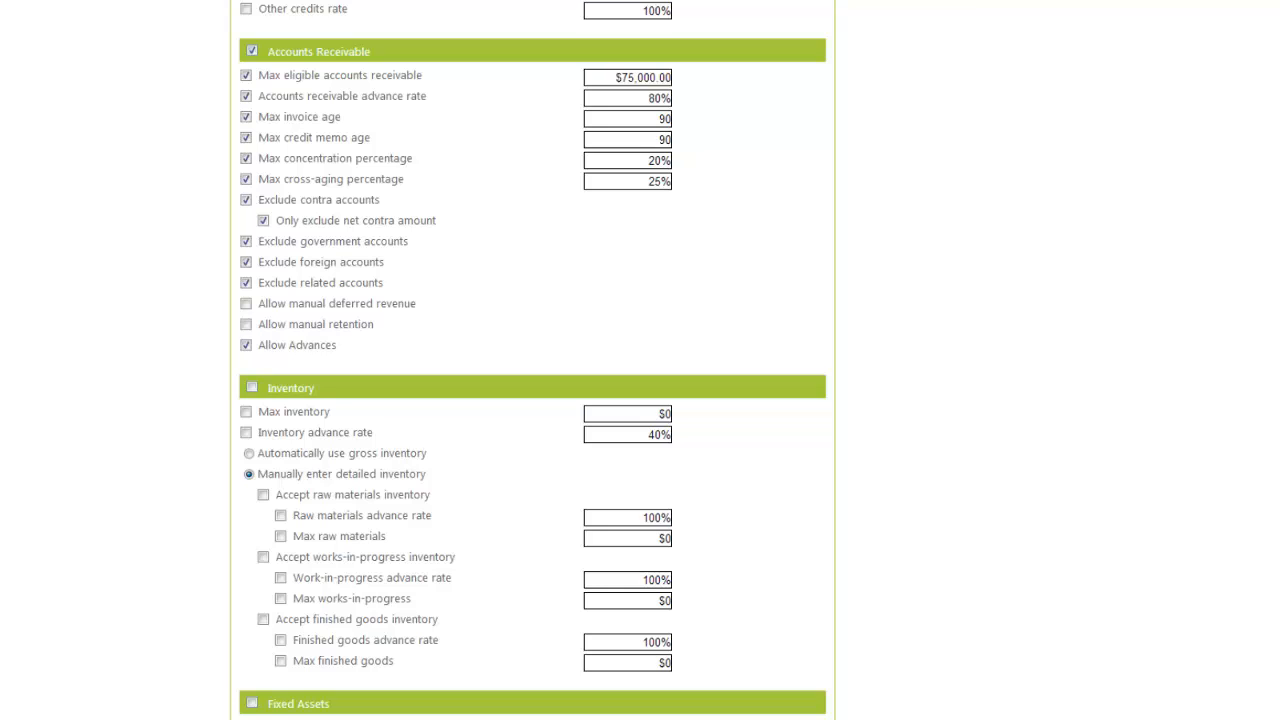
- Enable Inventory with a $50,000 maximum and a 50% advance rate
scroll(532, 360, "down", 2)
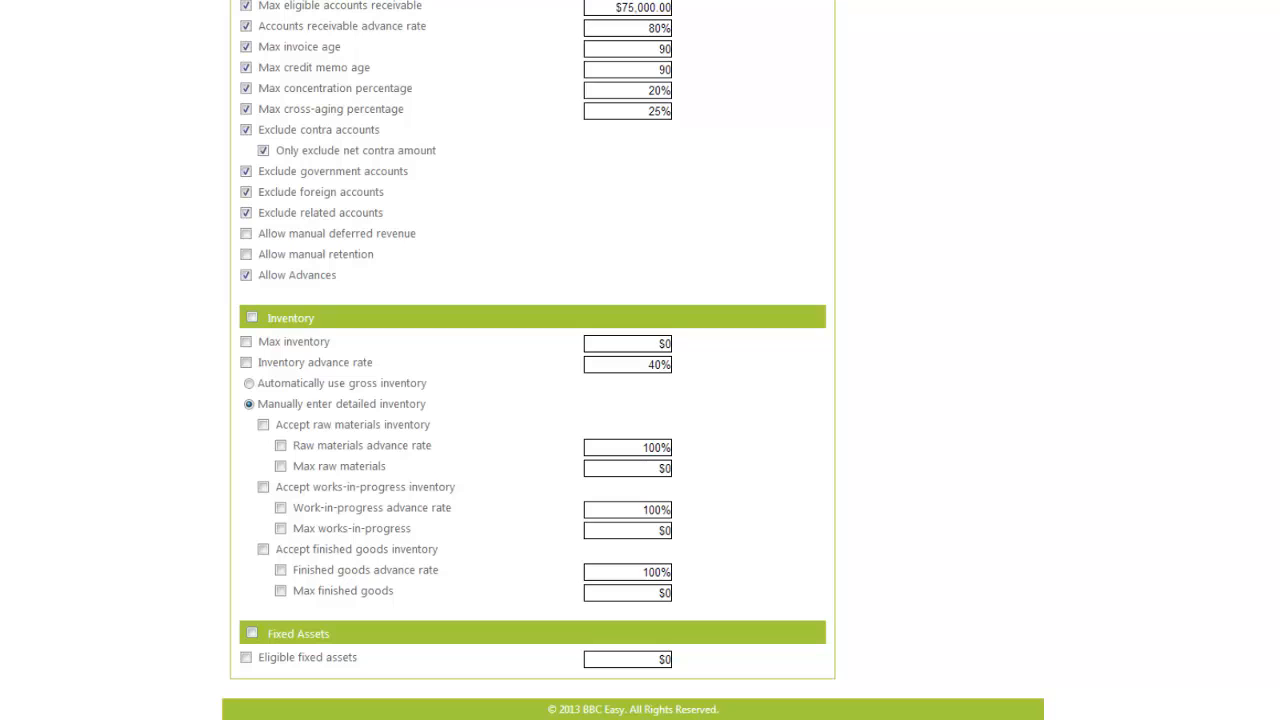
left_click(252, 317)
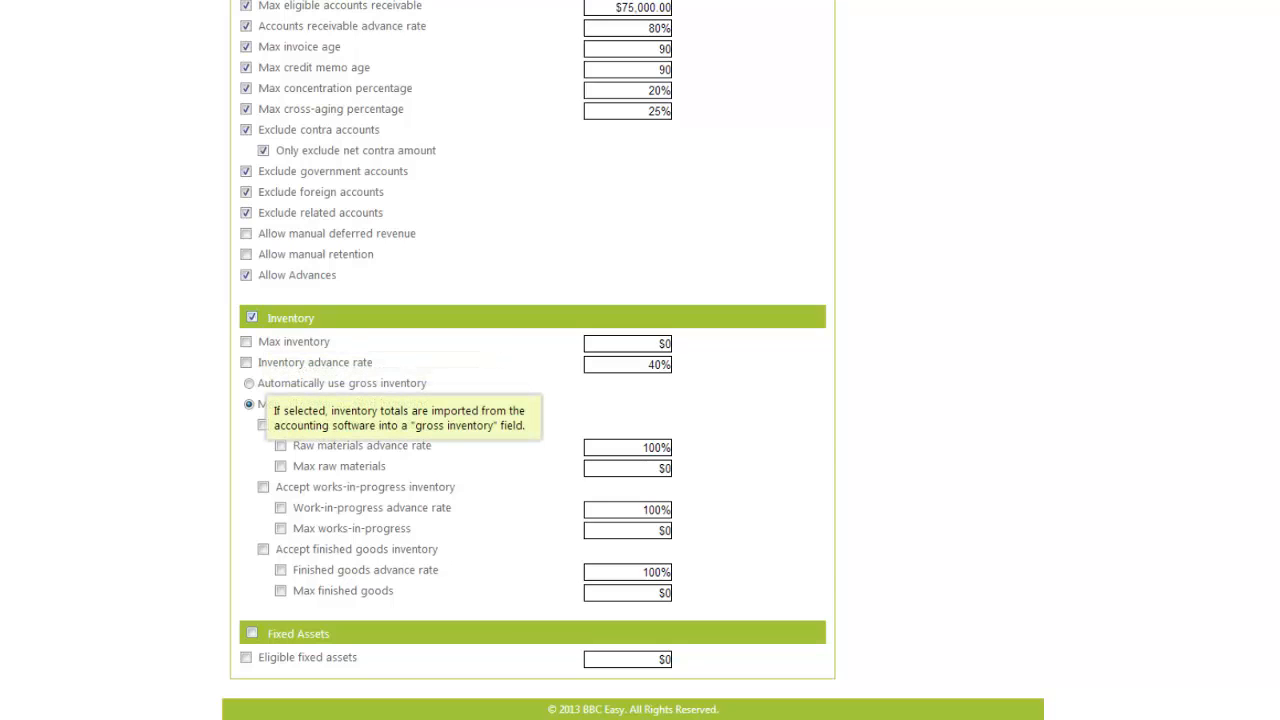
left_click(249, 384)
left_click(246, 342)
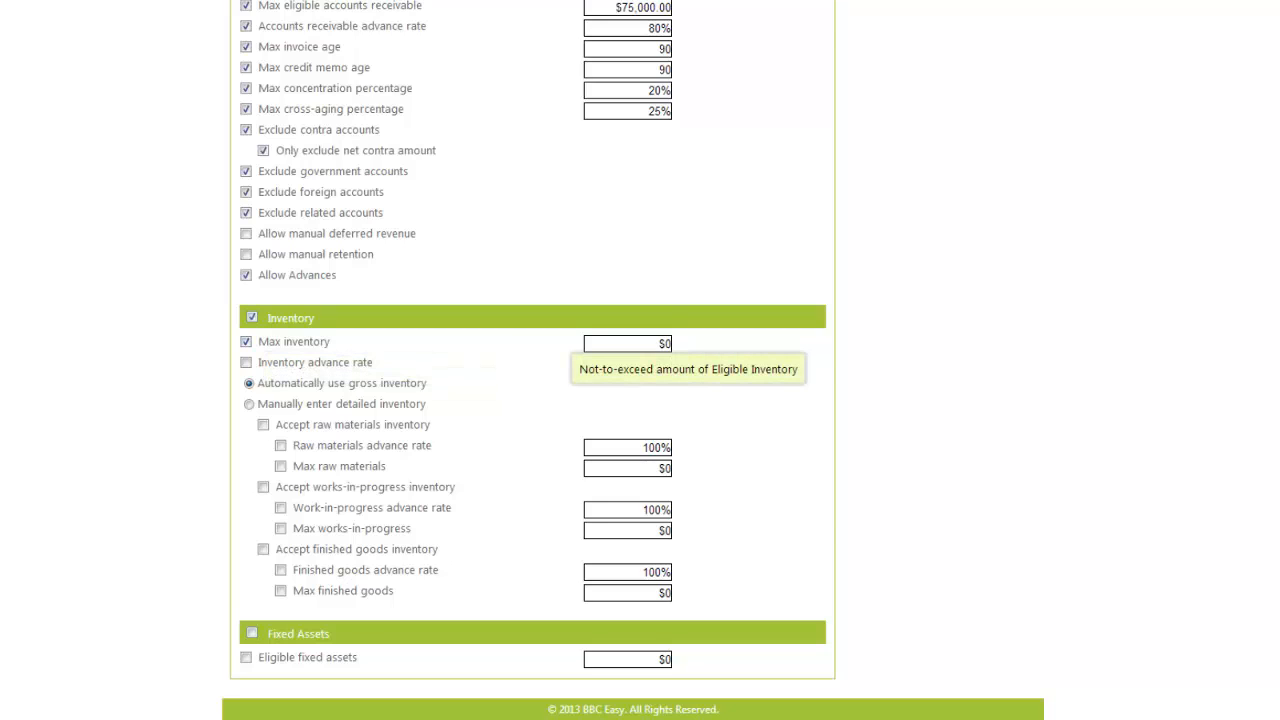
left_click(662, 343)
key("BackSpace")
key("BackSpace")
type("50000")
key("Tab")
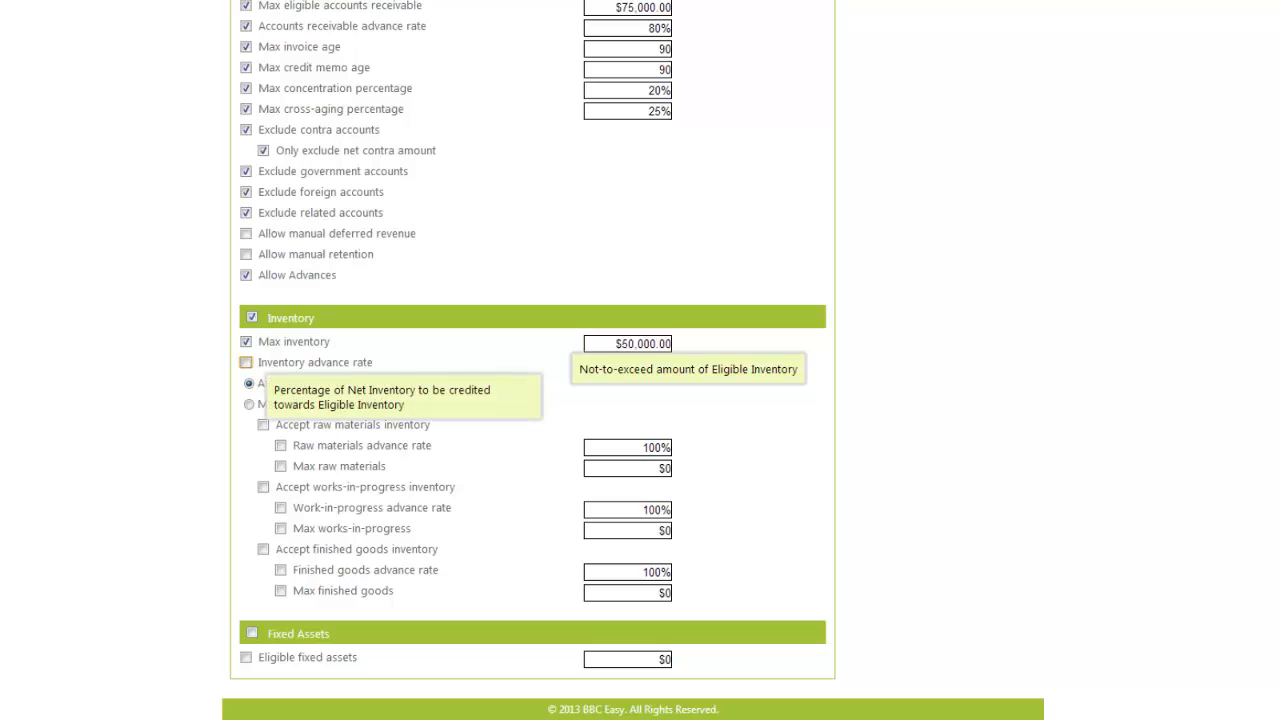
key("Tab")
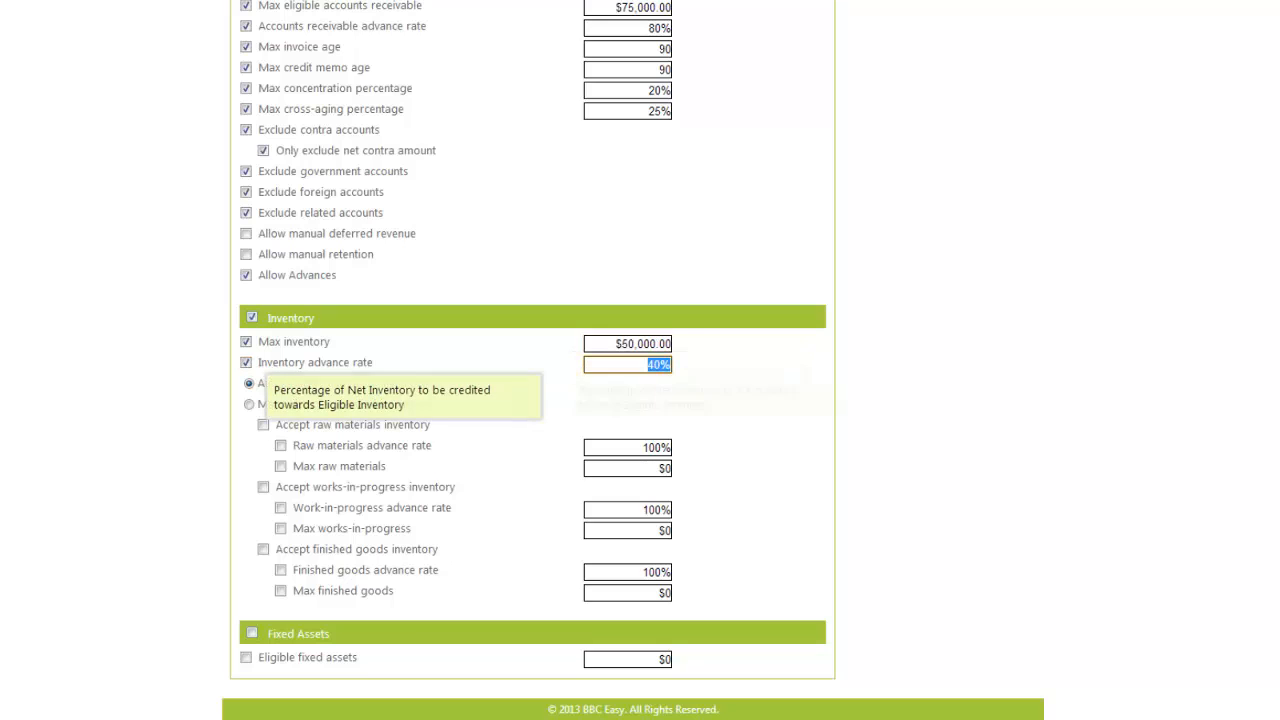
type("50")
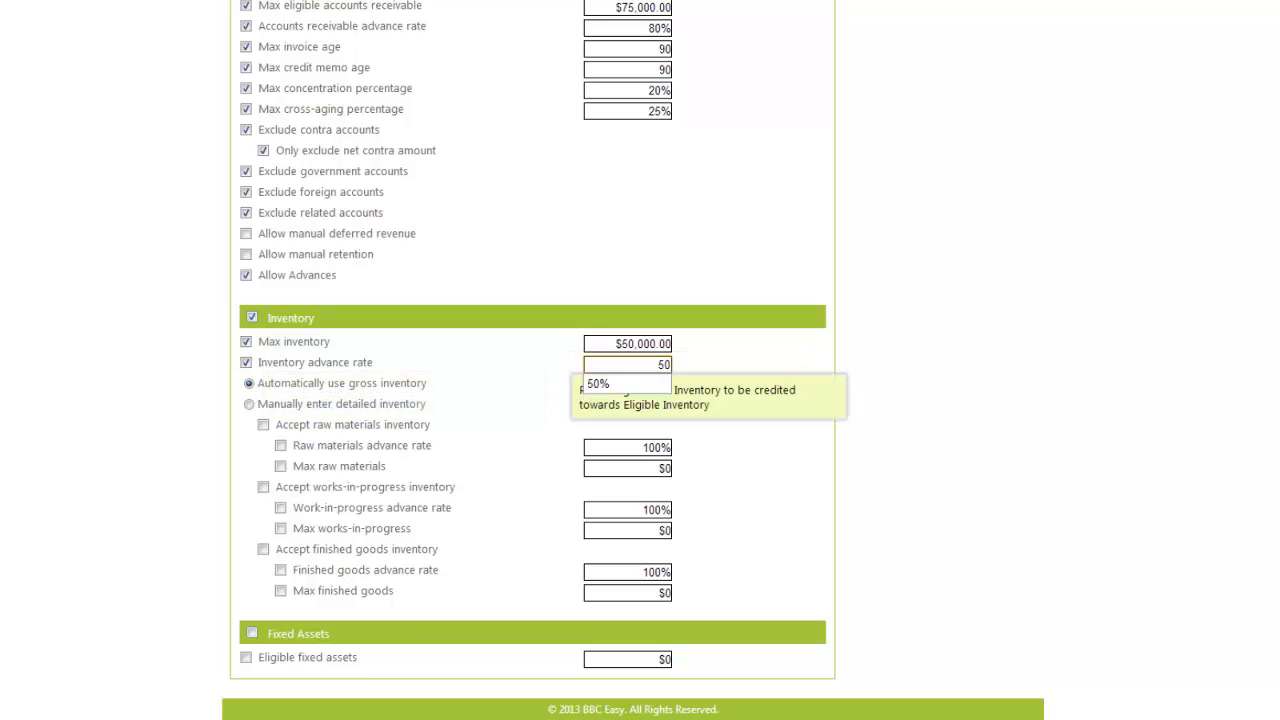
key("Tab")
key("Tab")
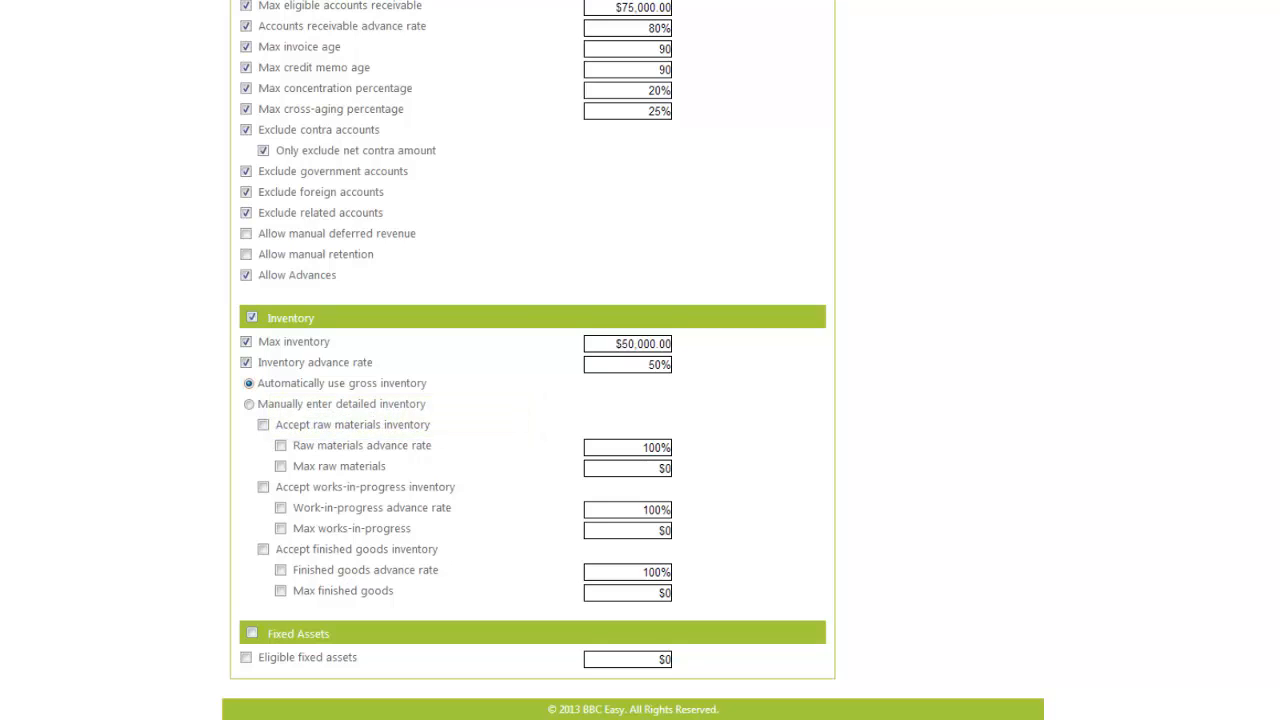
- Switch to manually entered detailed inventory and enable all raw materials, works-in-progress and finished goods options
mouse_move(340, 404)
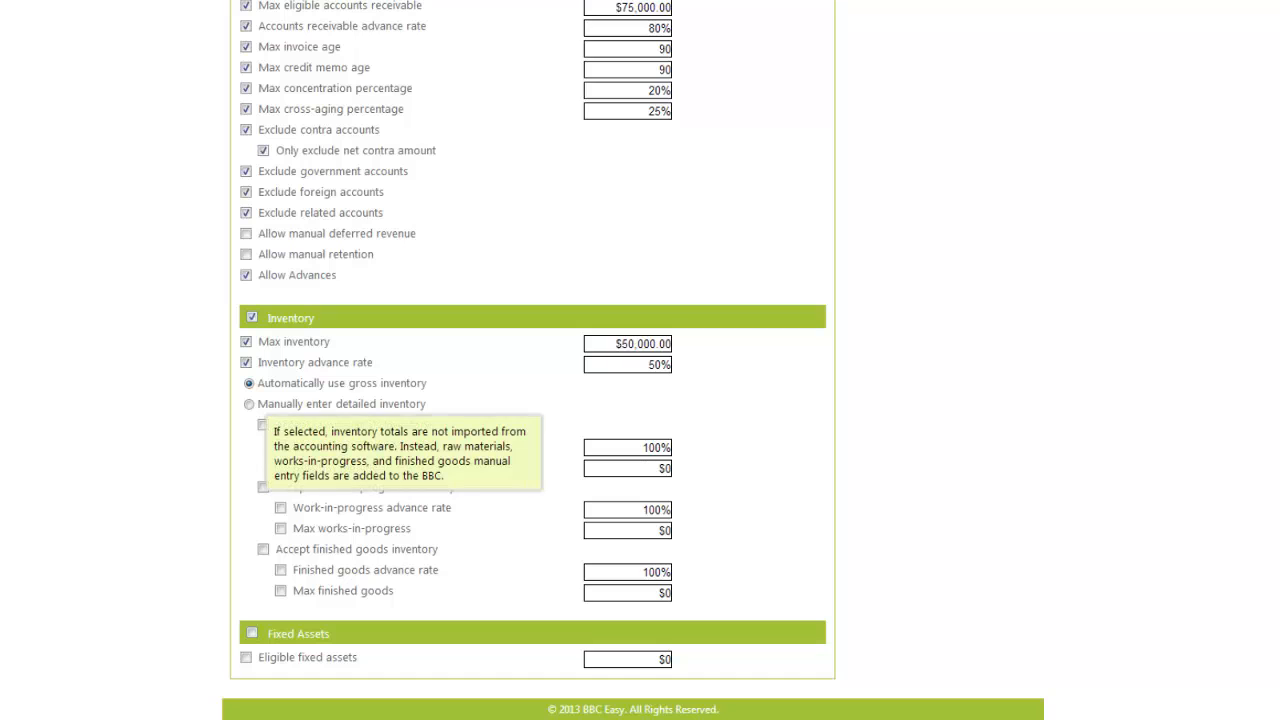
left_click(249, 404)
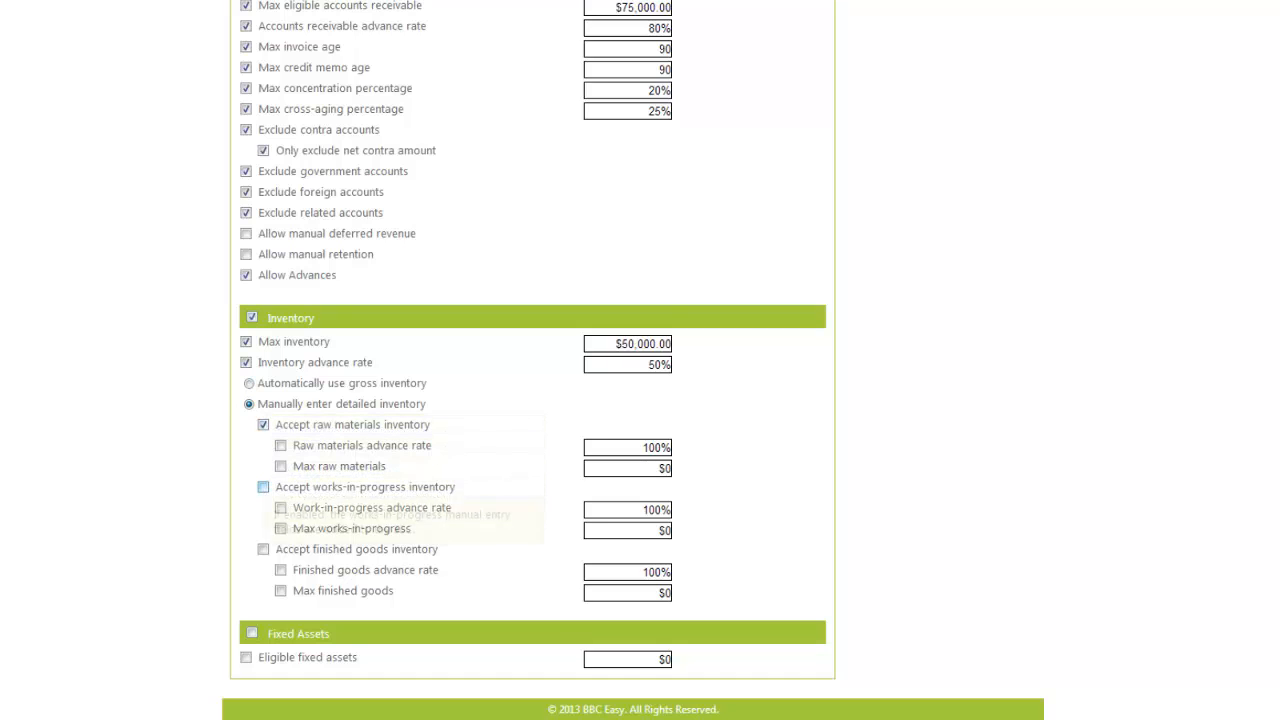
left_click(263, 487)
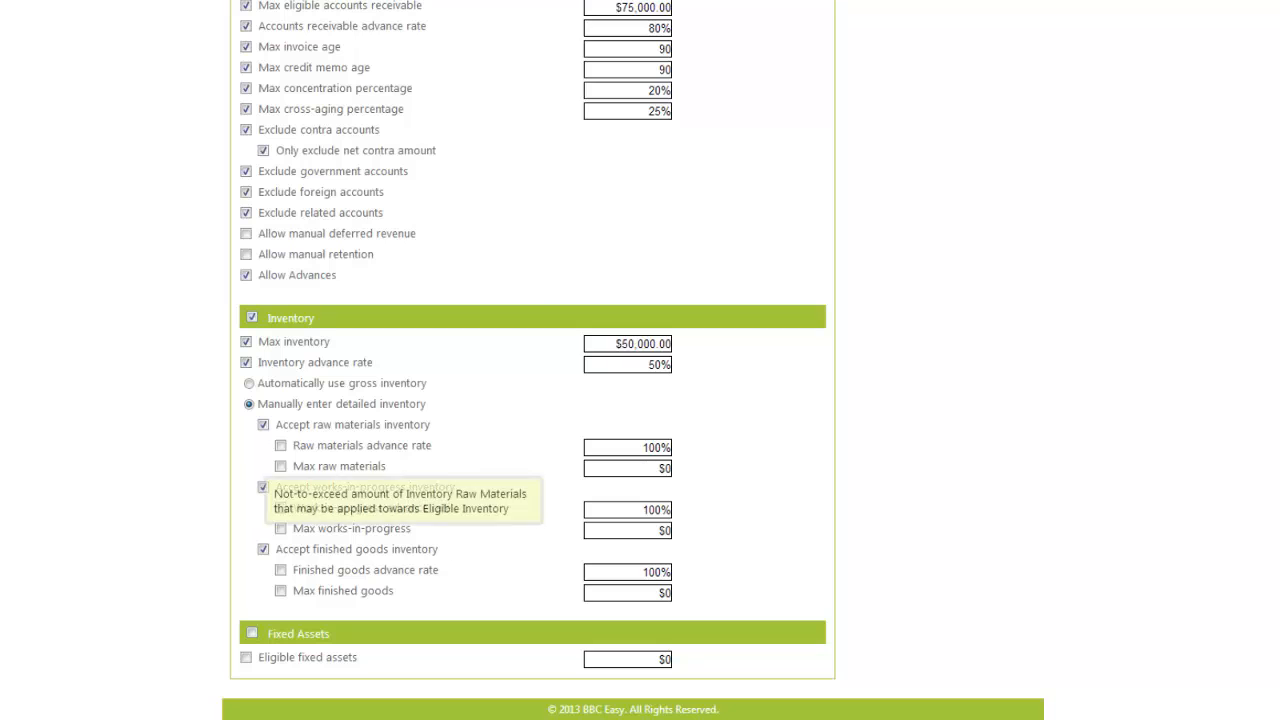
left_click(280, 466)
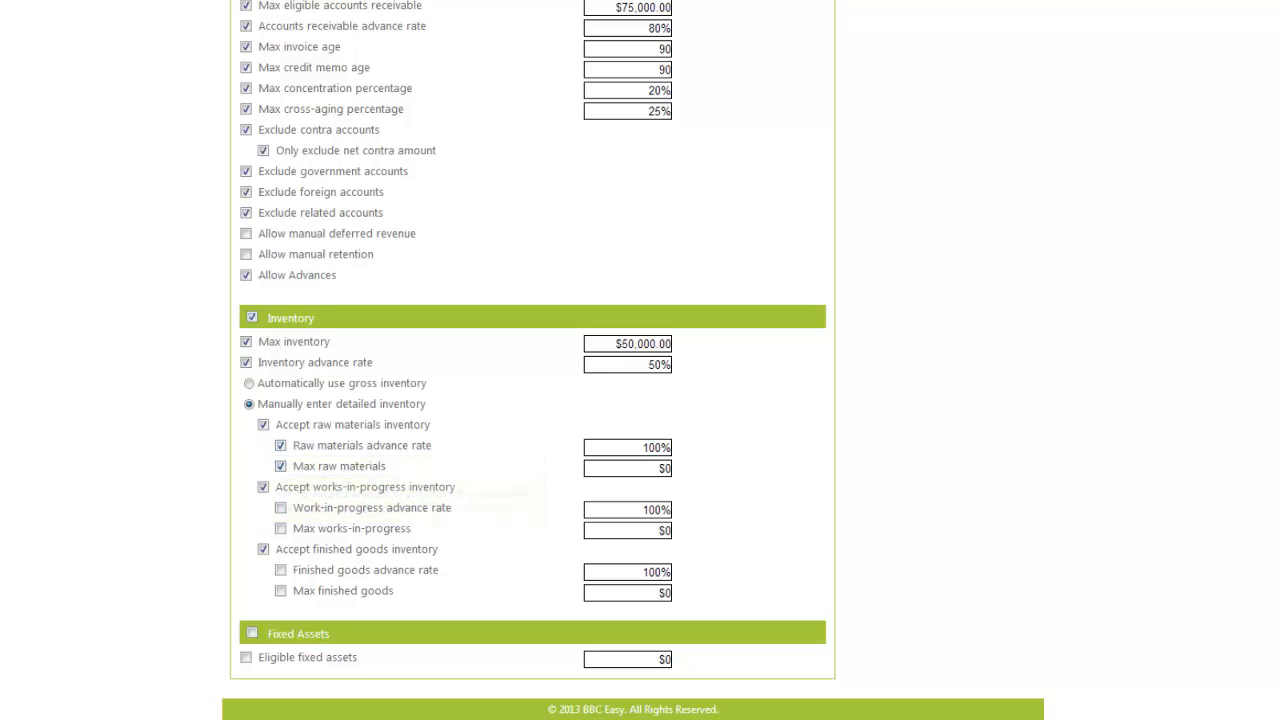
left_click(280, 508)
left_click(280, 528)
left_click(280, 570)
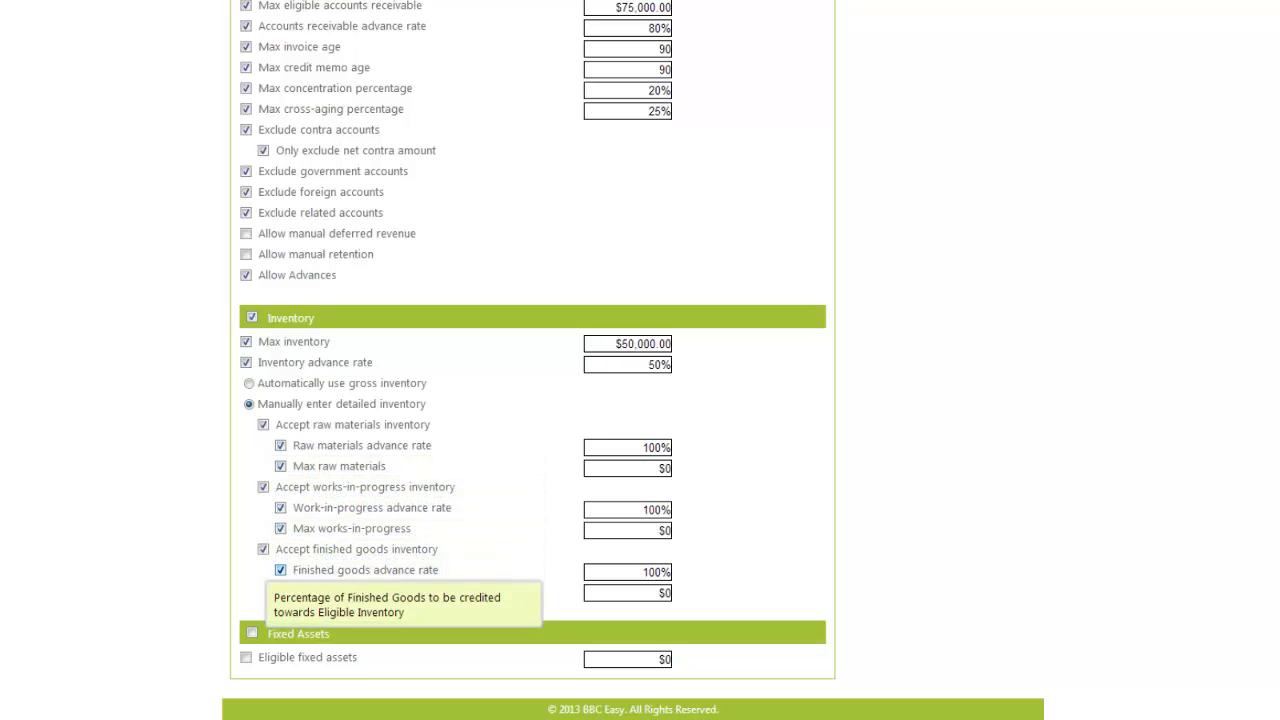
left_click(280, 591)
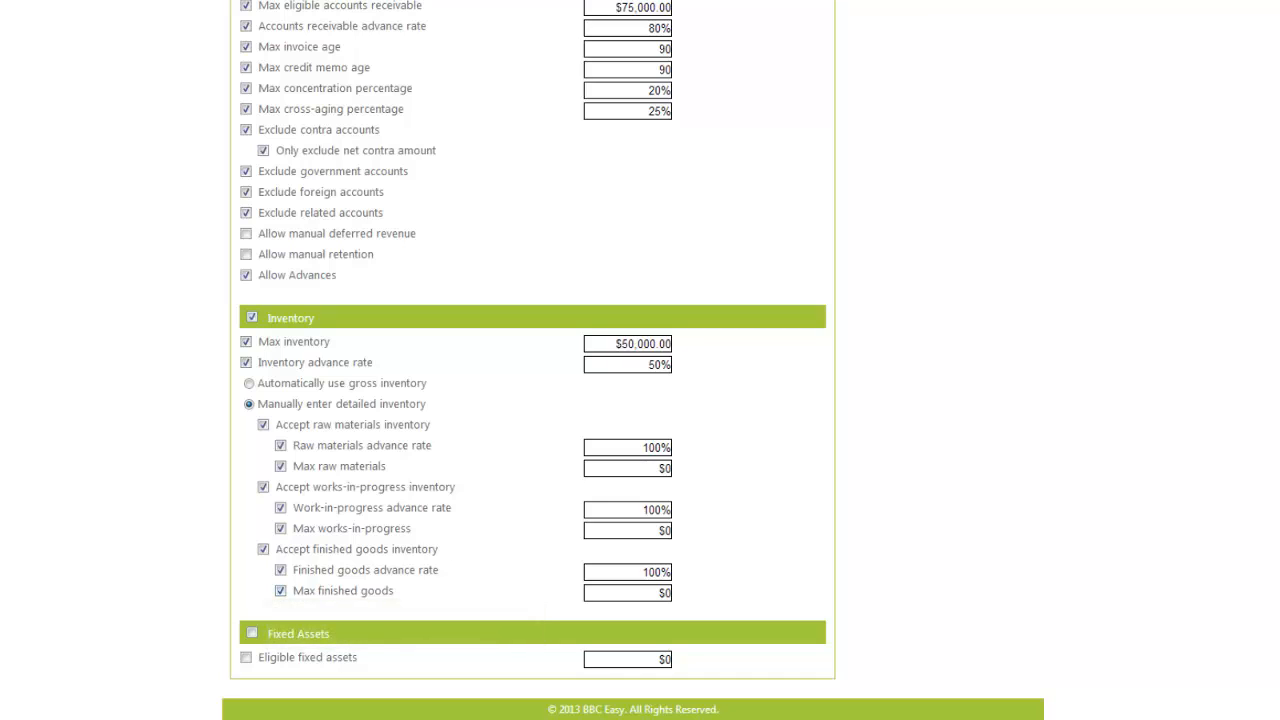
- Enable Fixed Assets with $25,000 eligible fixed assets
left_click(252, 633)
left_click(246, 657)
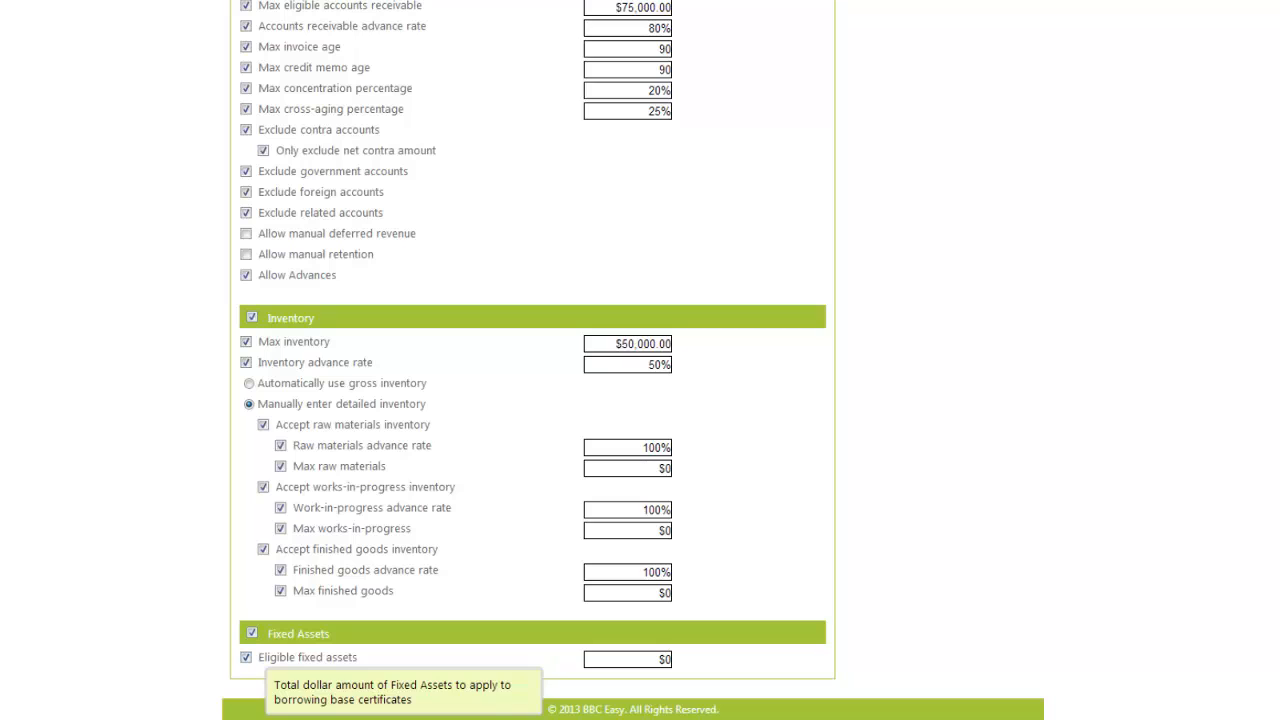
key("Tab")
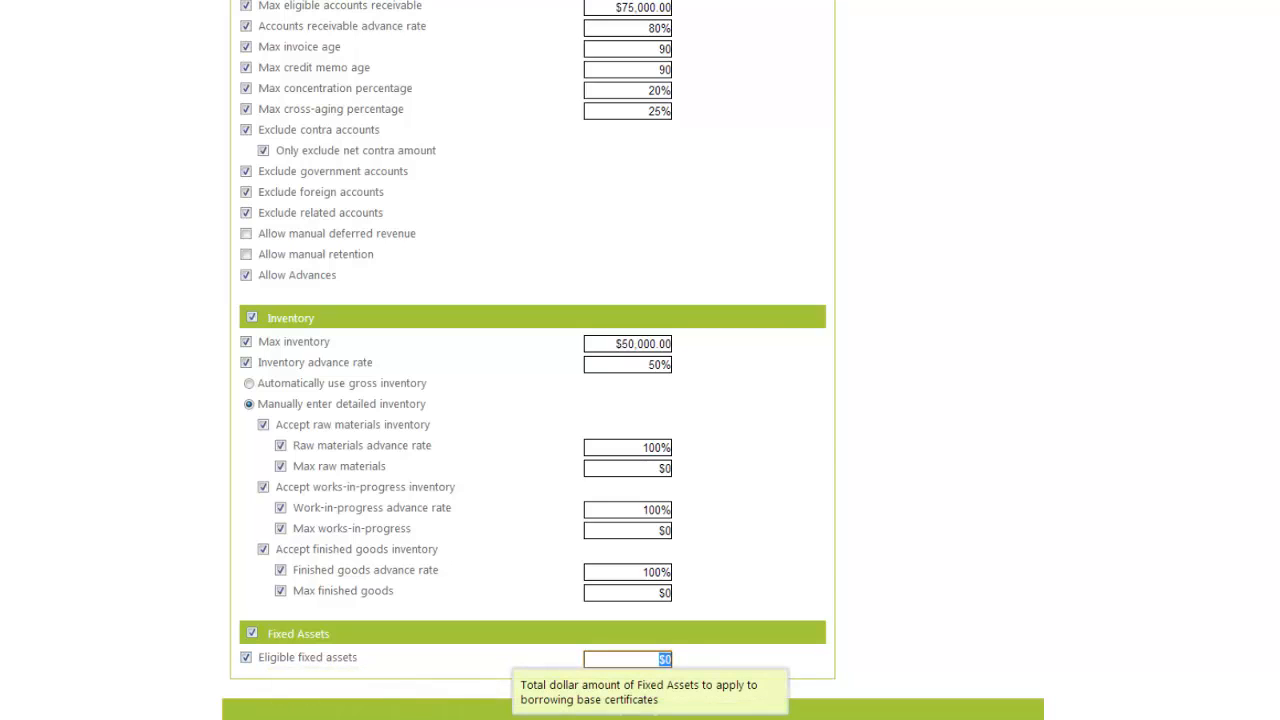
type("25000")
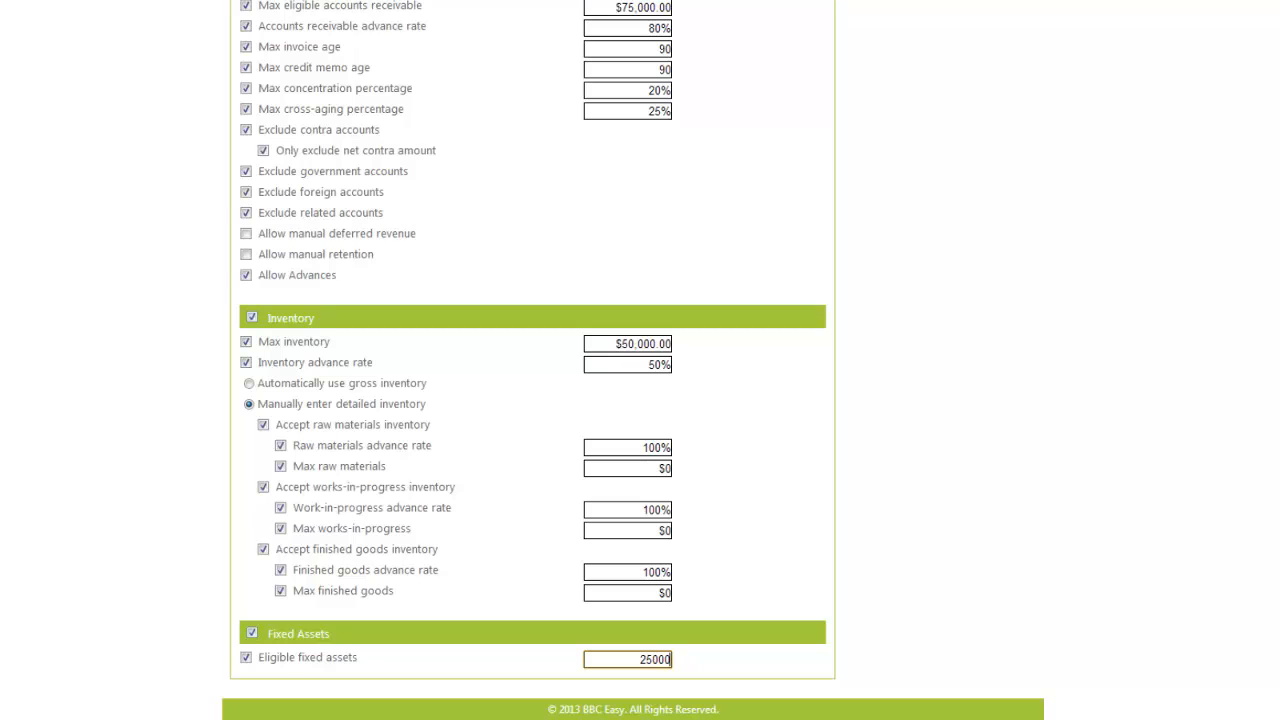
key("Tab")
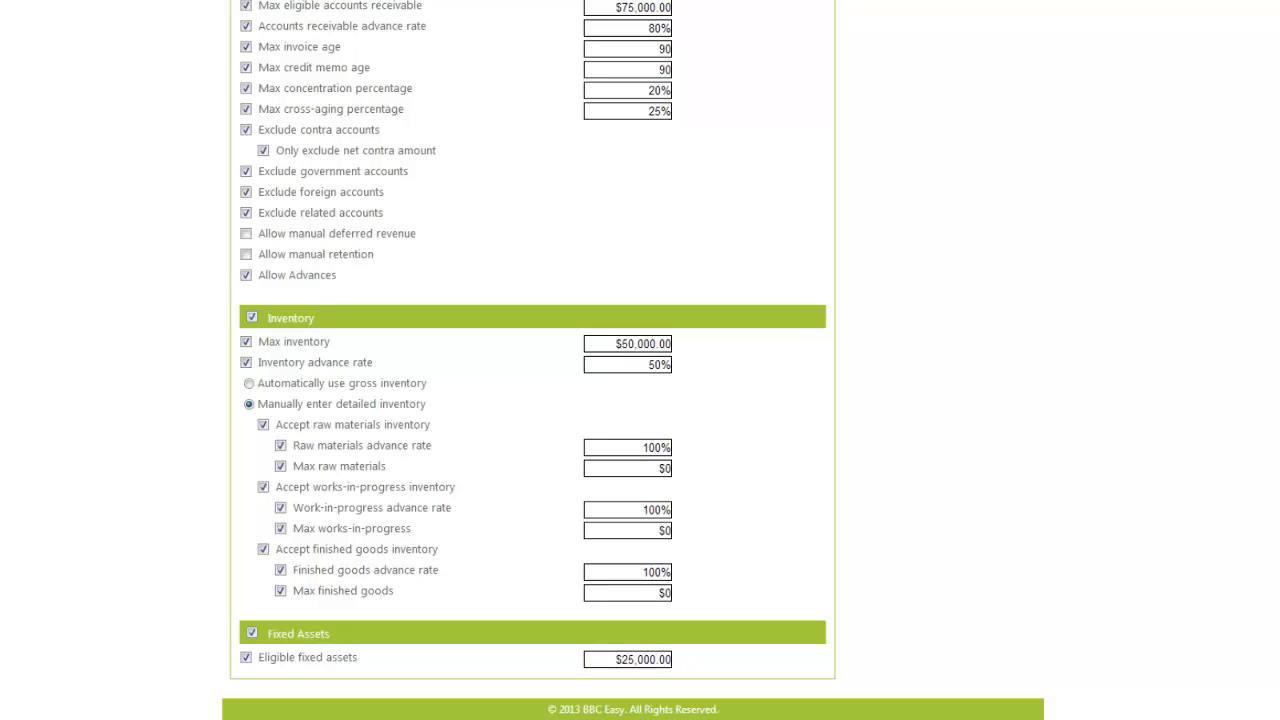
scroll(640, 360, "up", 15)
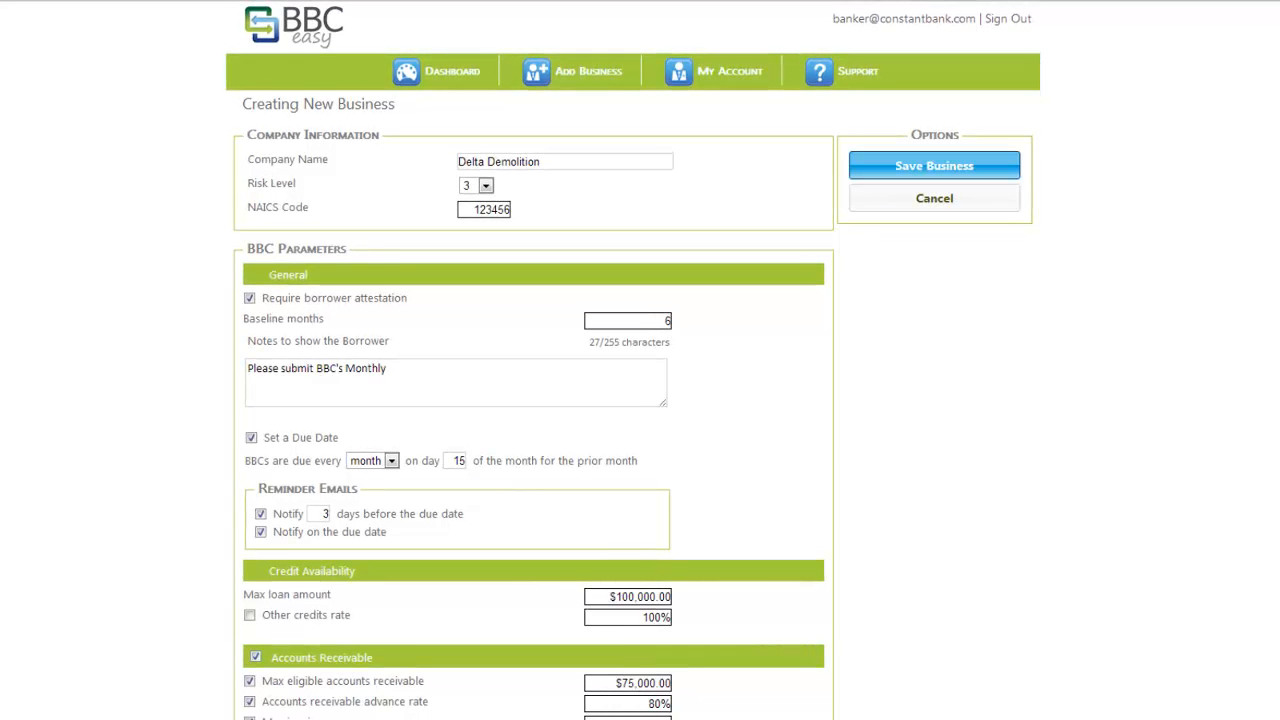
- Save the Delta Demolition business with Save Business
left_click(934, 166)
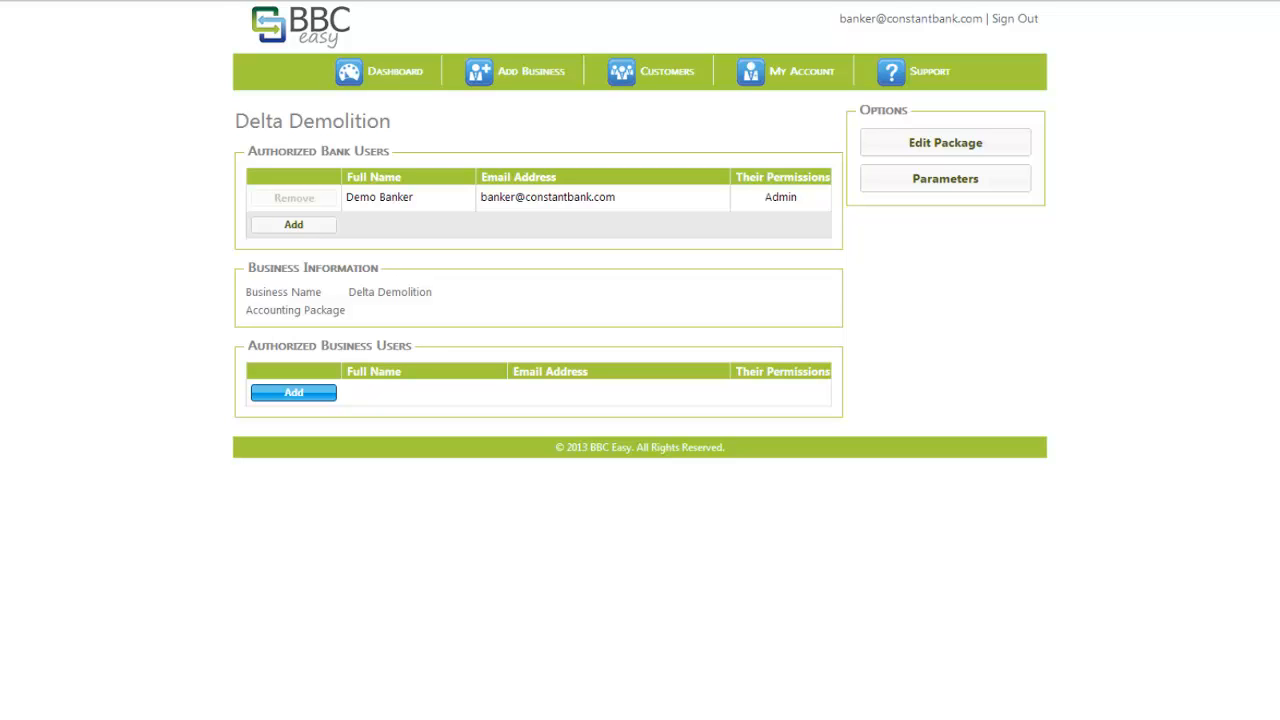
- Start a new business user, look up the borrower's e-mail address and enter their full name
left_click(293, 392)
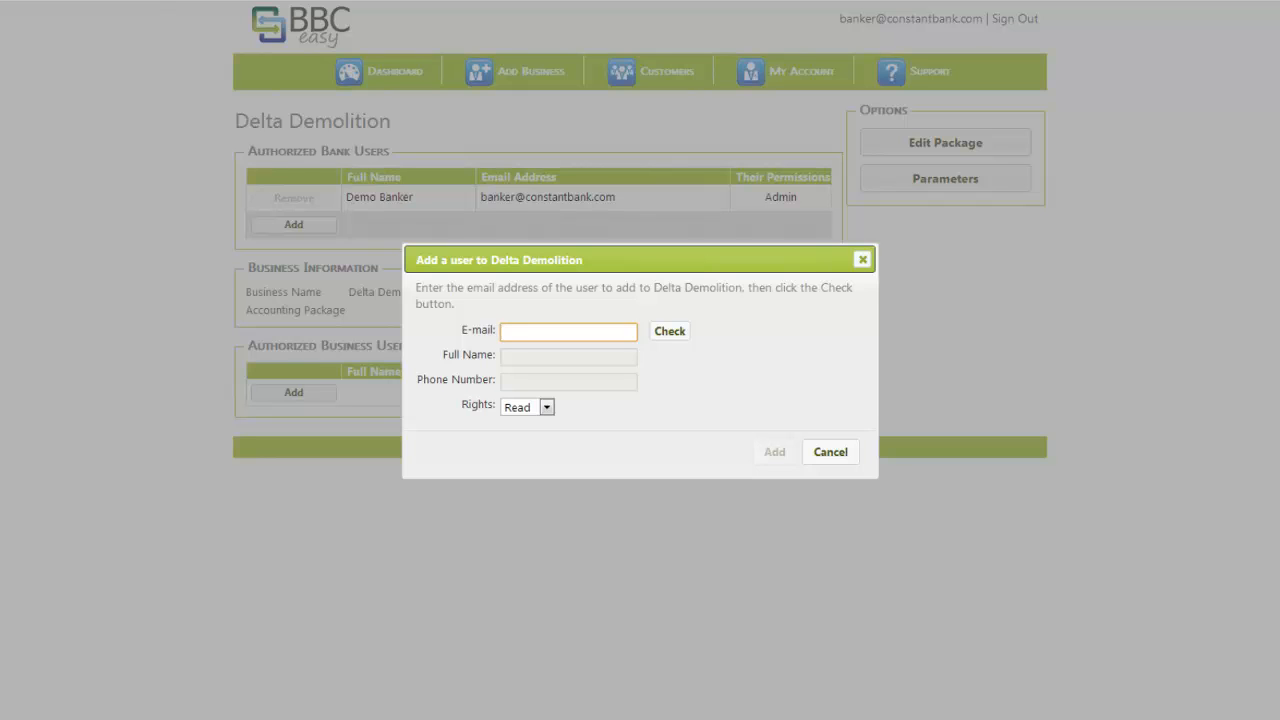
mouse_move(543, 407)
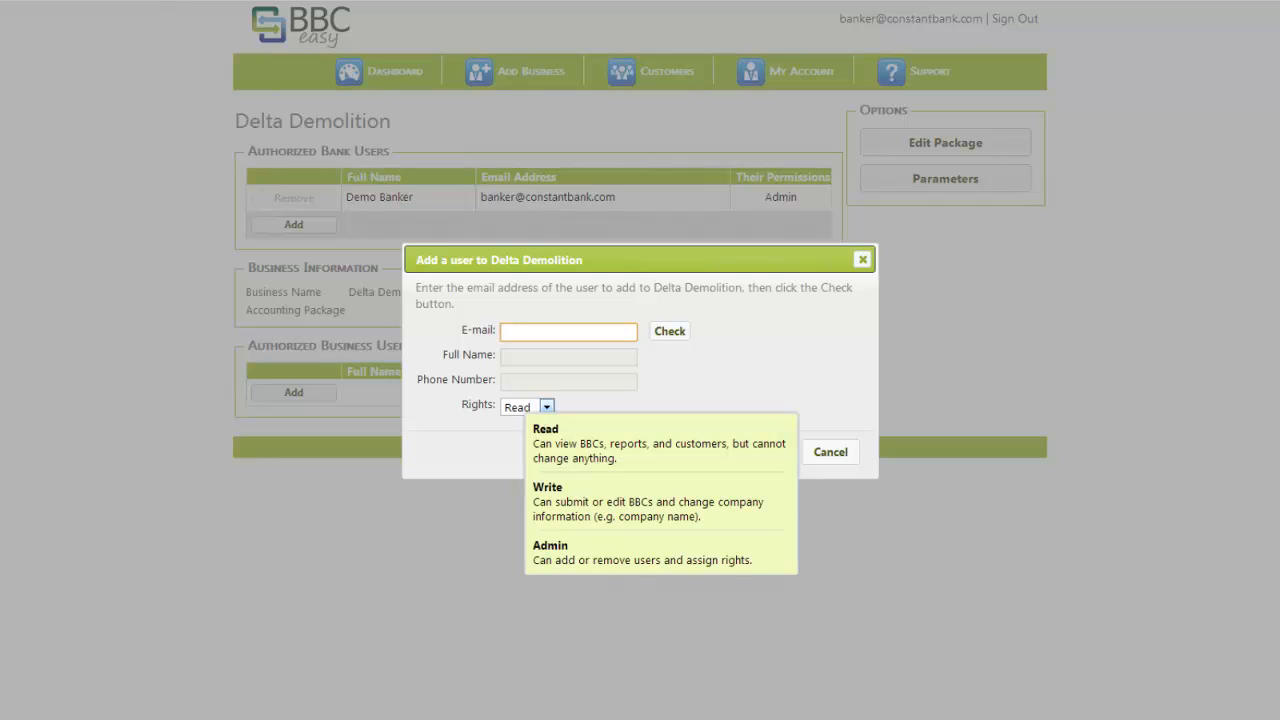
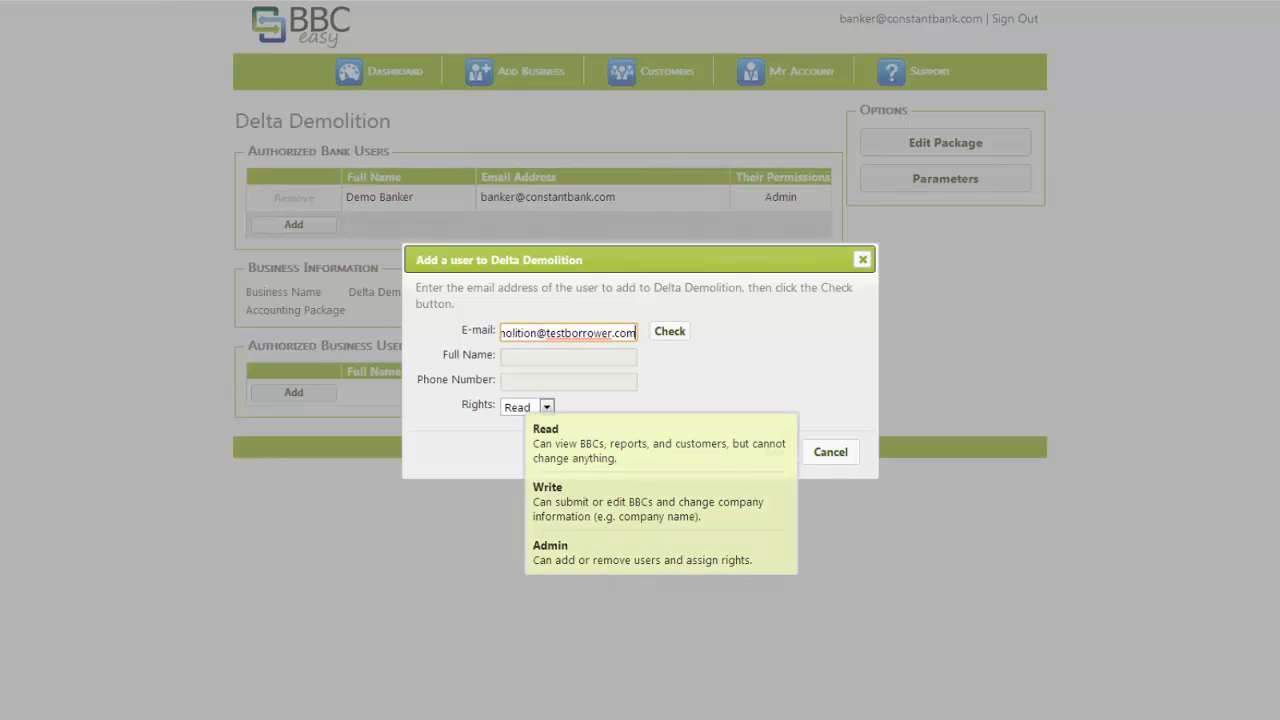
left_click(670, 331)
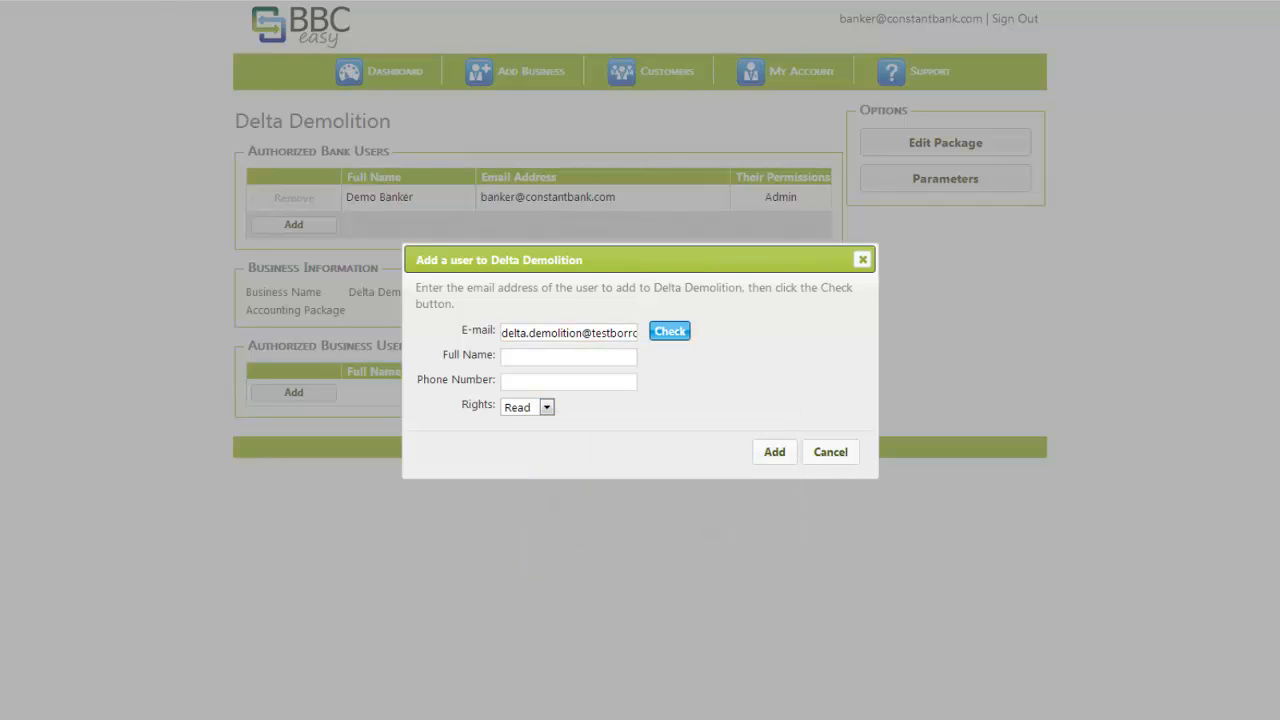
left_click(568, 357)
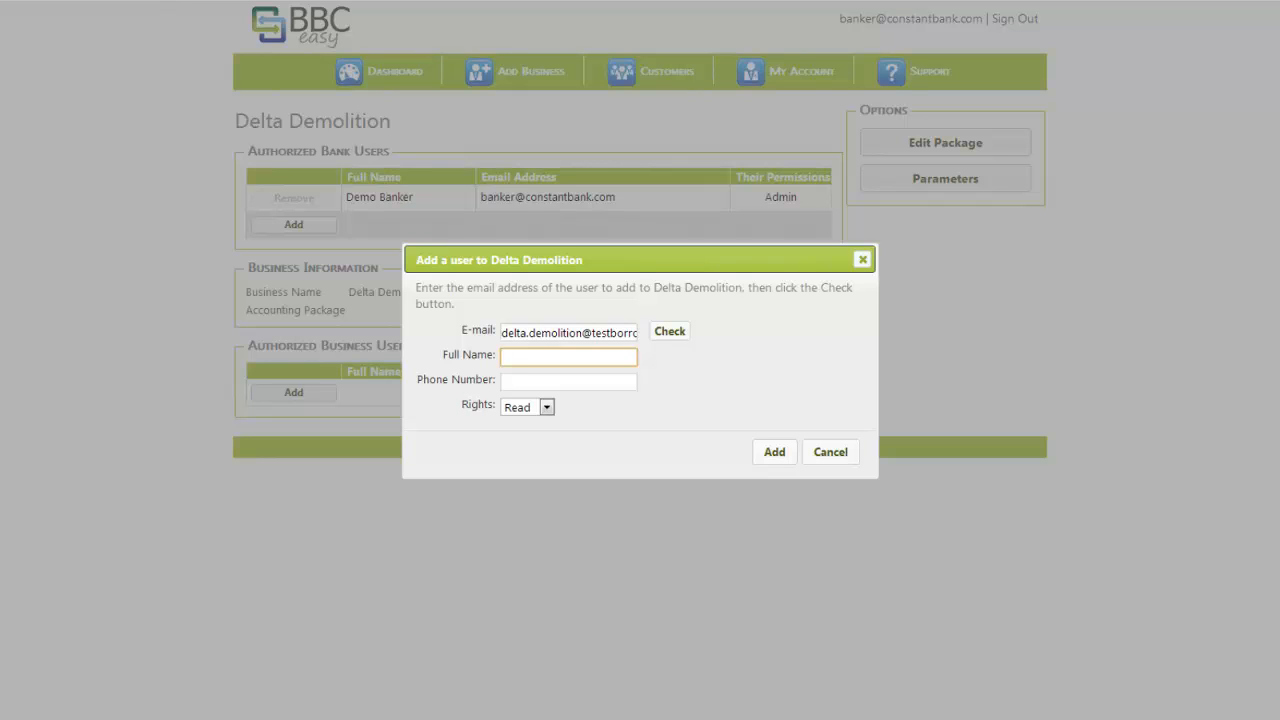
type("David Delta")
key("Tab")
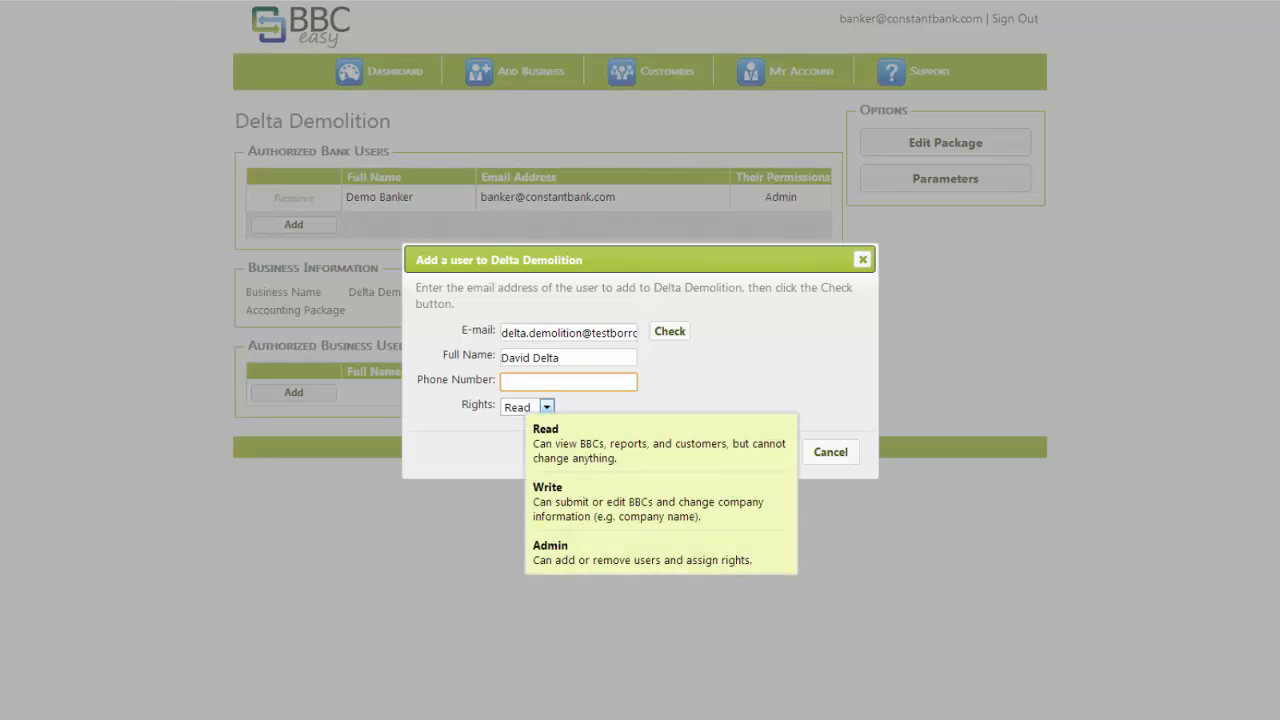
- Give the new user Admin rights and add them to Delta Demolition
left_click(546, 407)
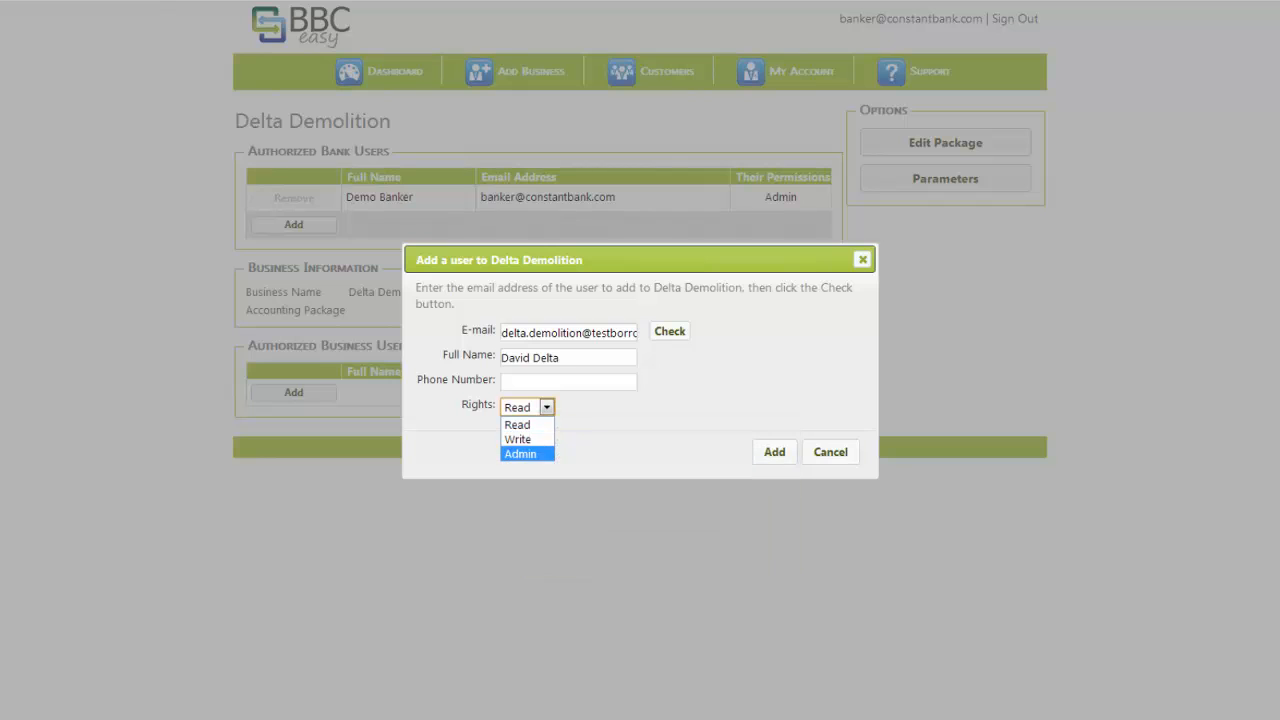
left_click(520, 453)
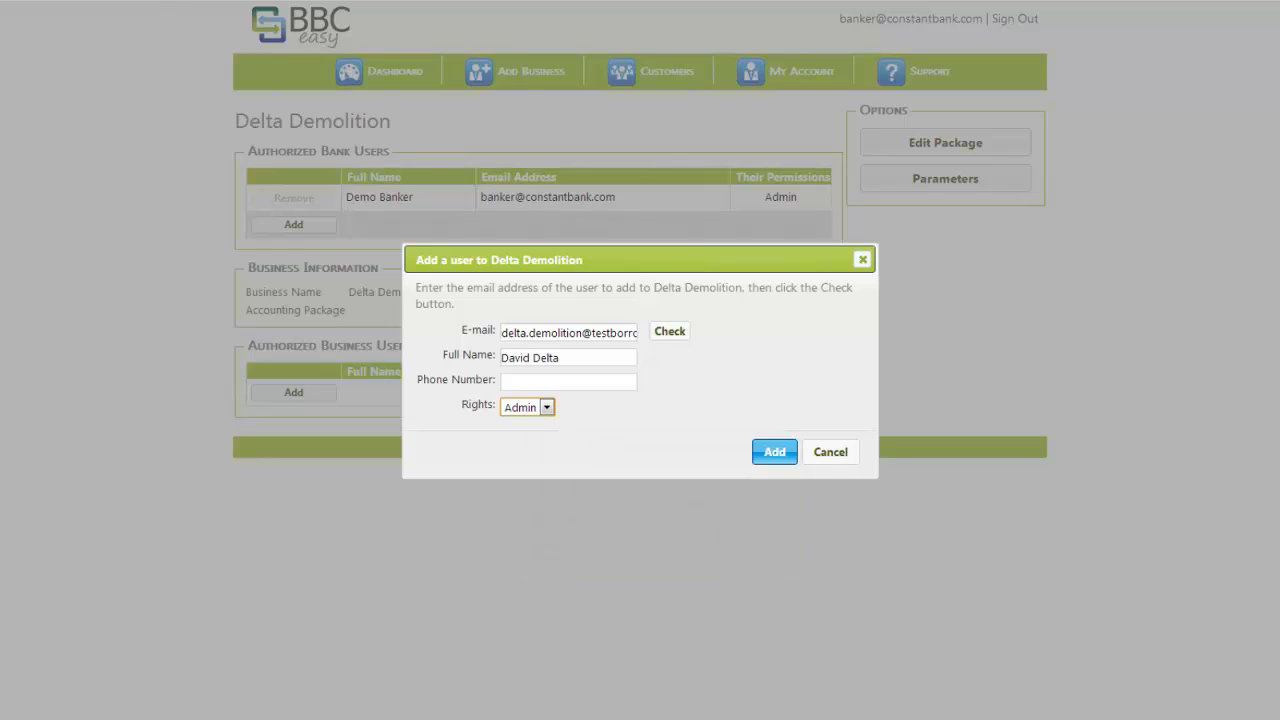
left_click(774, 451)
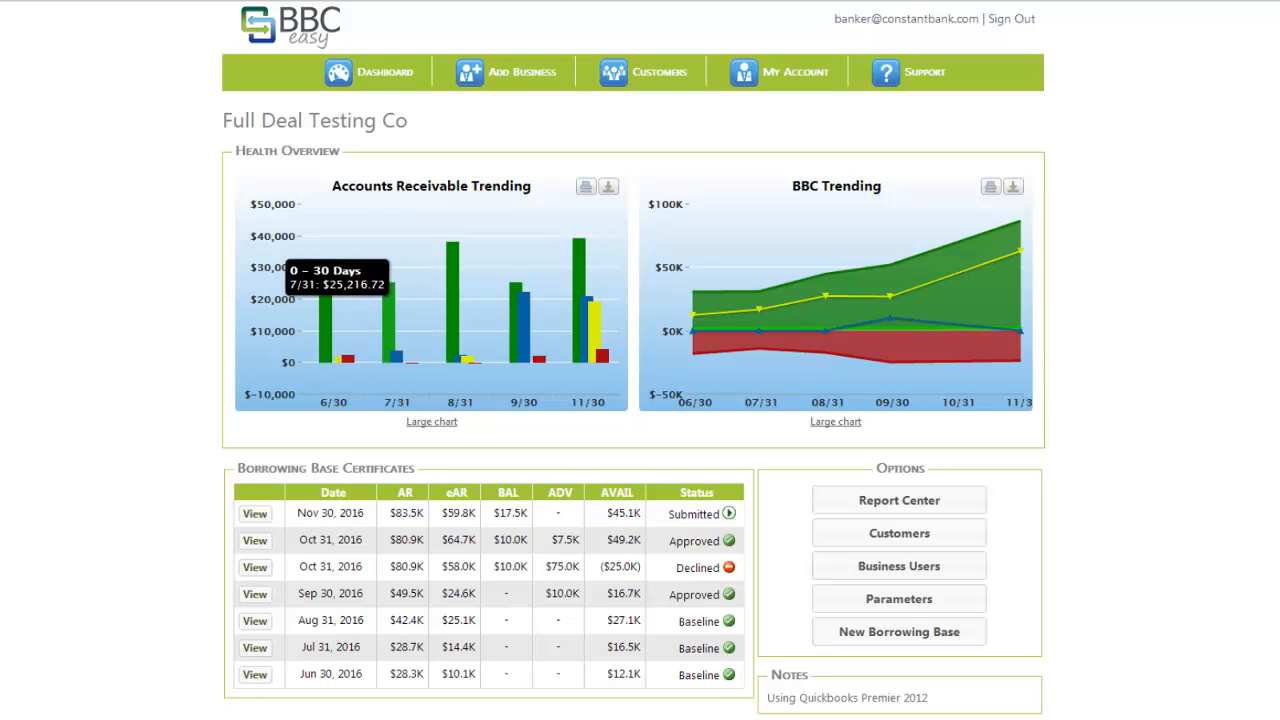
mouse_move(452, 300)
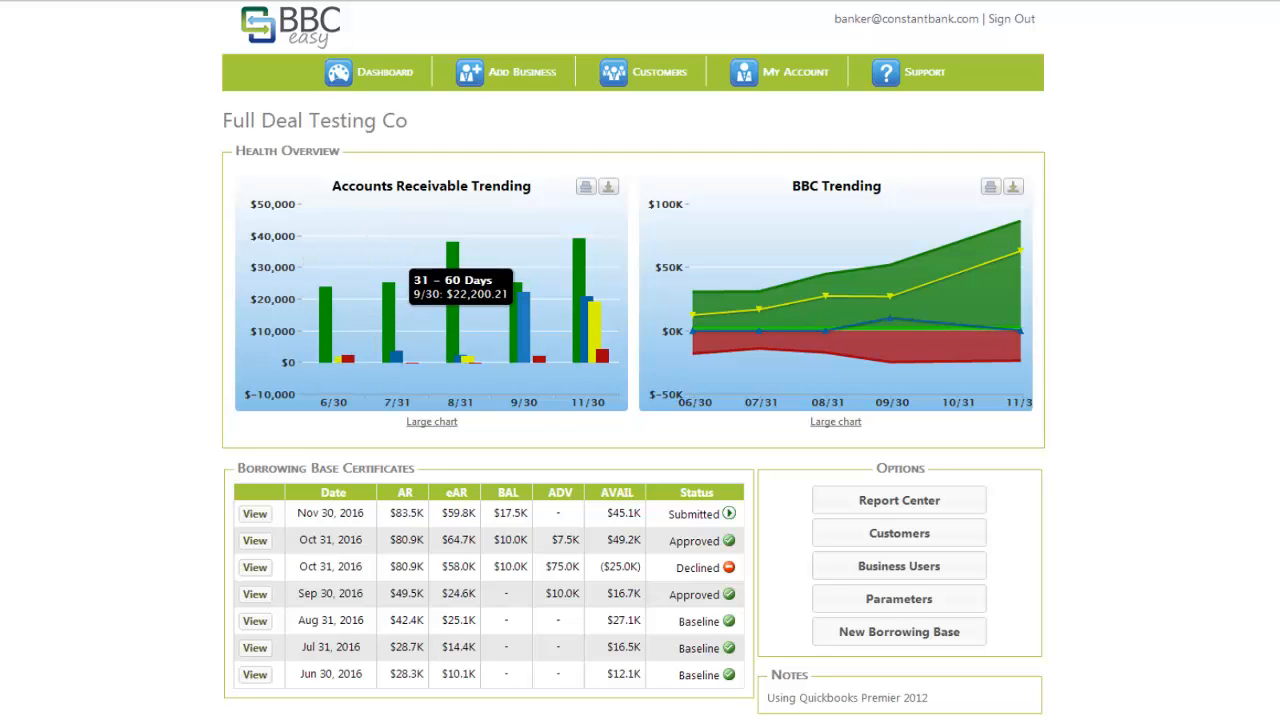
mouse_move(539, 359)
mouse_move(578, 260)
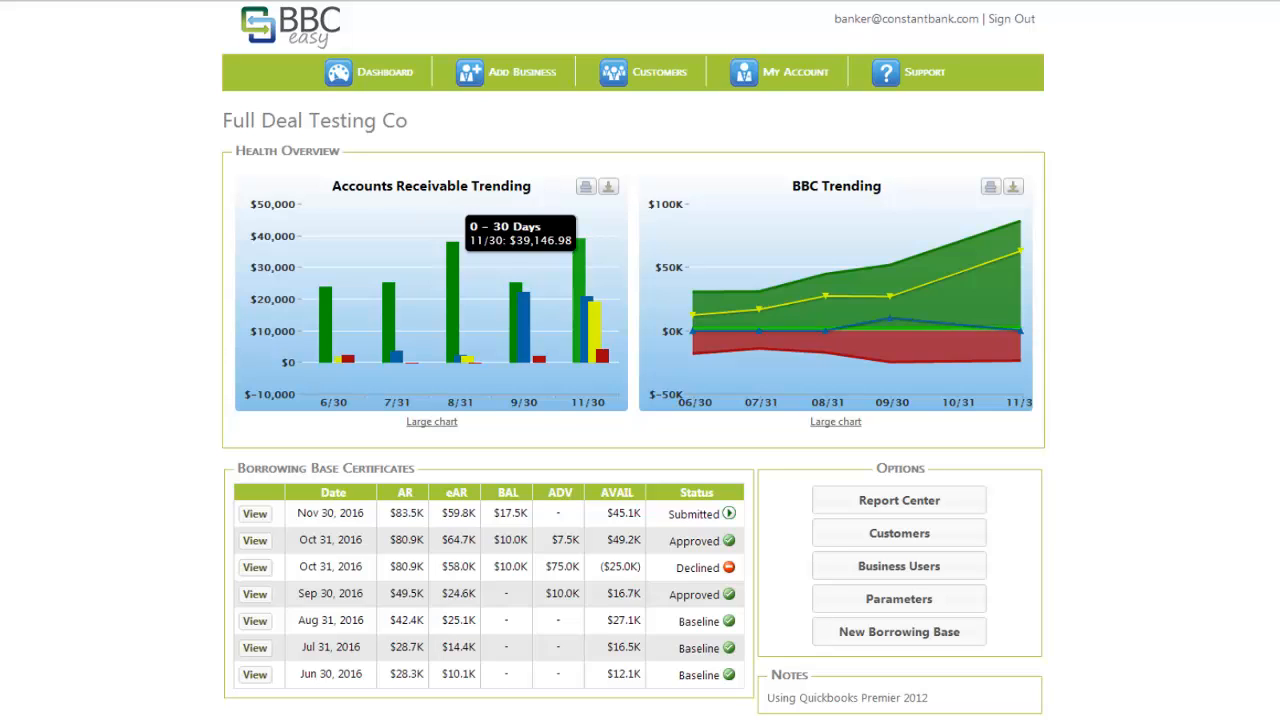
mouse_move(759, 330)
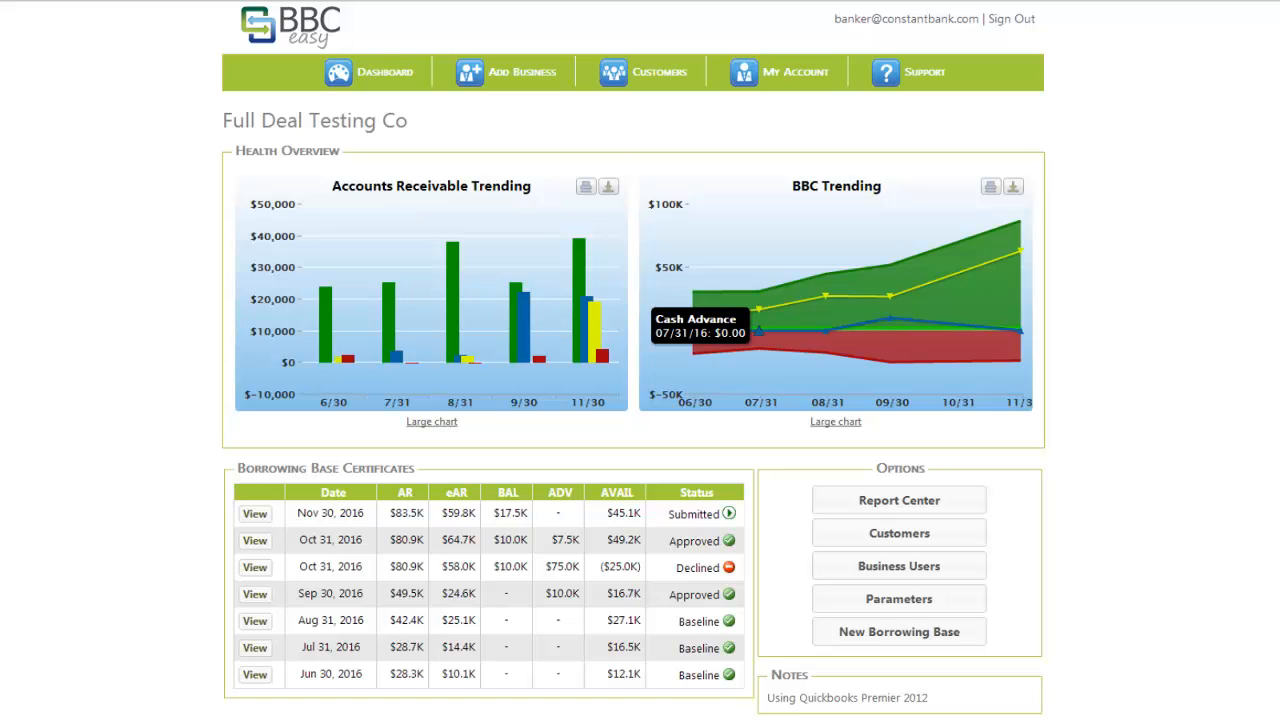
mouse_move(826, 330)
mouse_move(890, 296)
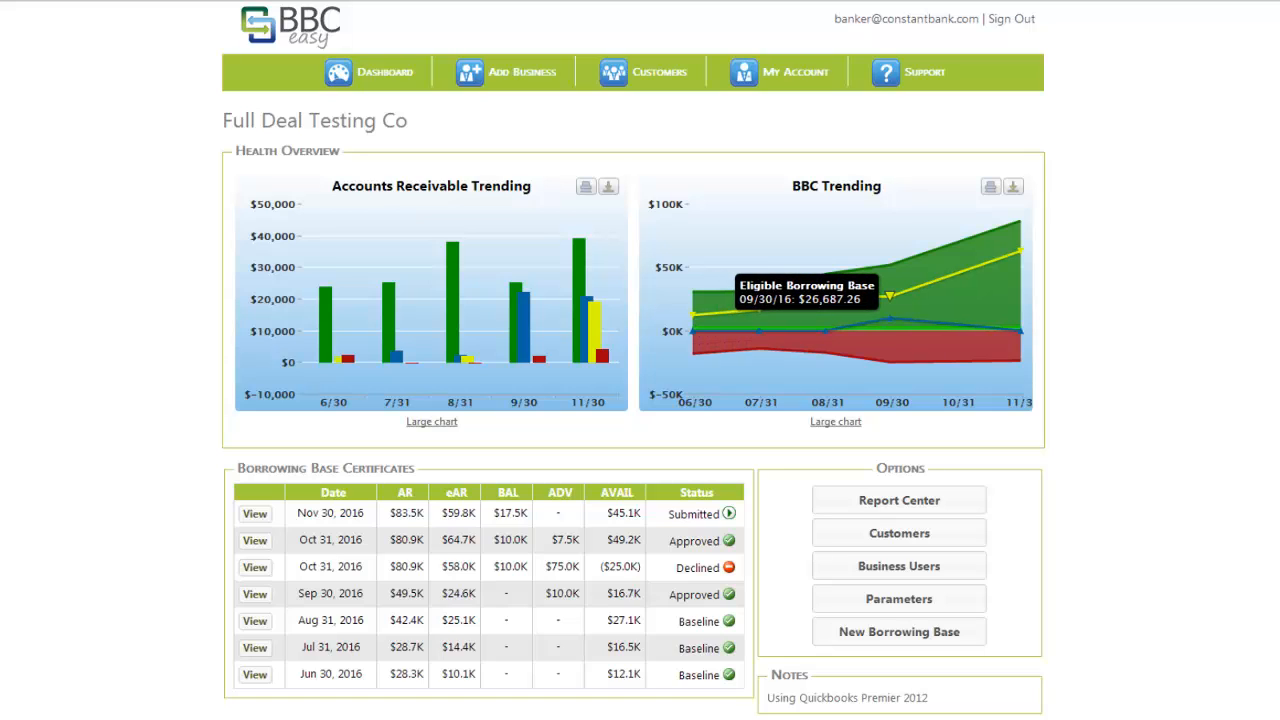
mouse_move(890, 265)
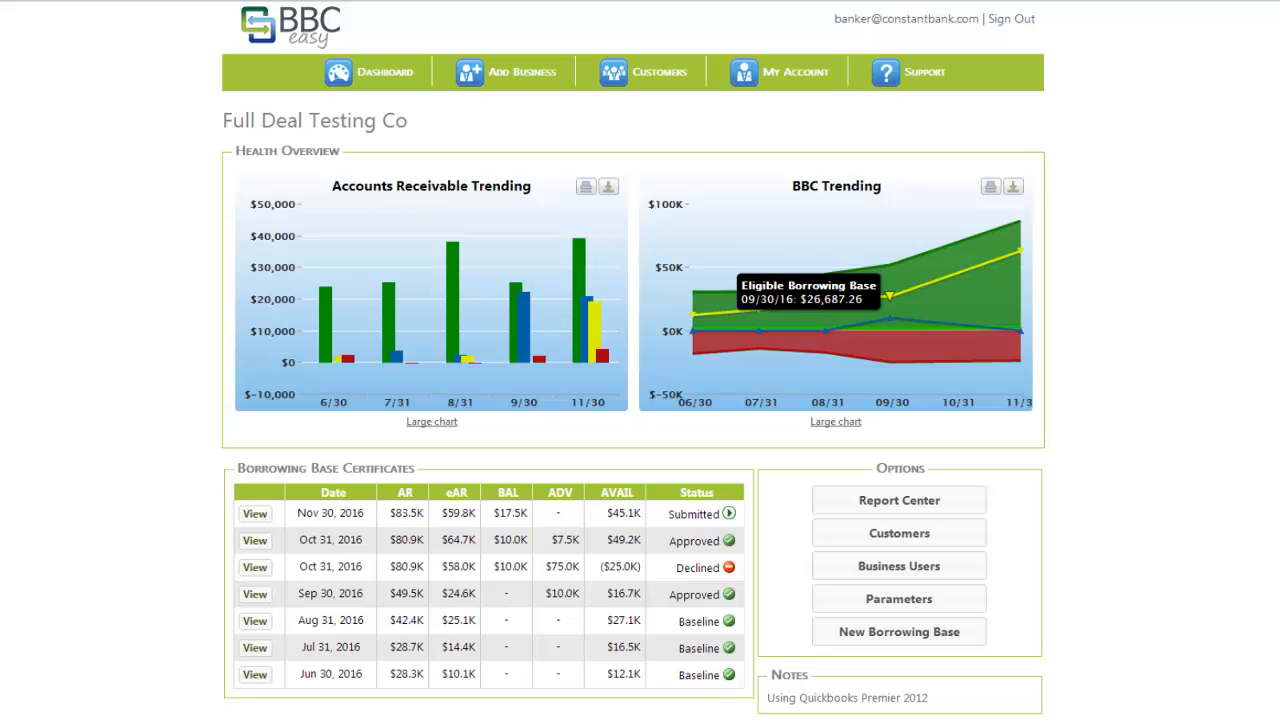
mouse_move(890, 318)
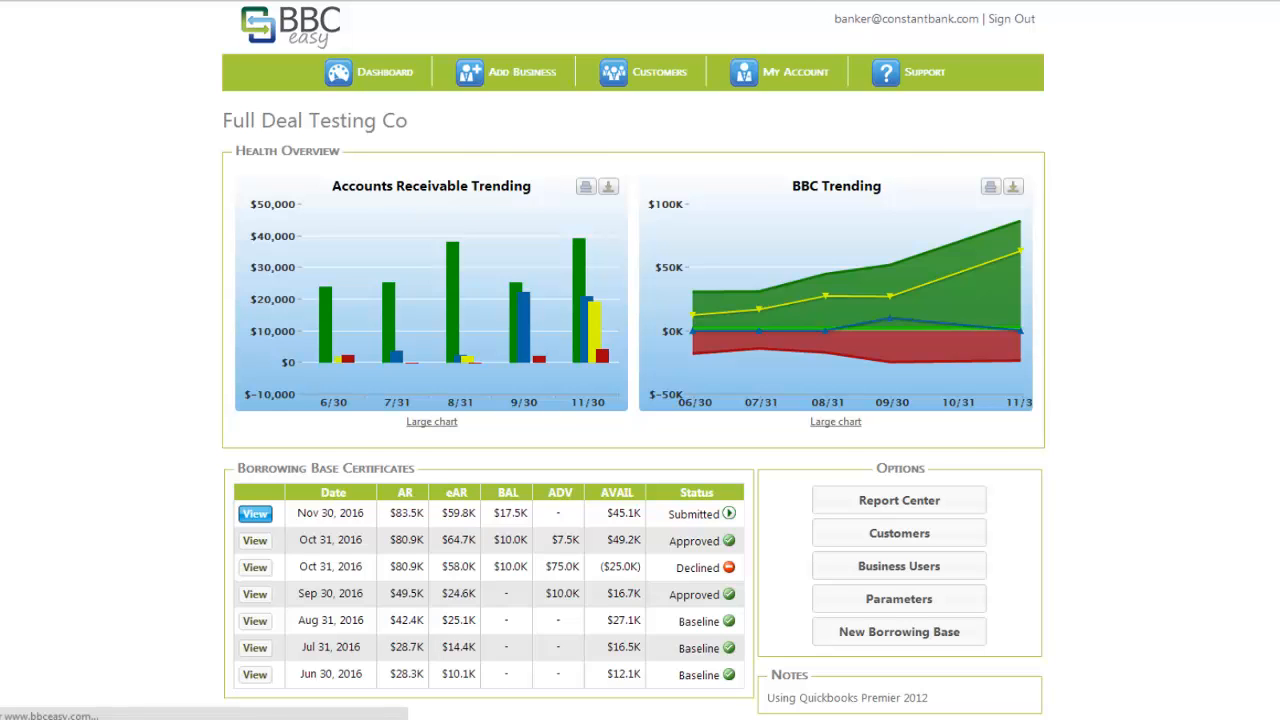
left_click(255, 513)
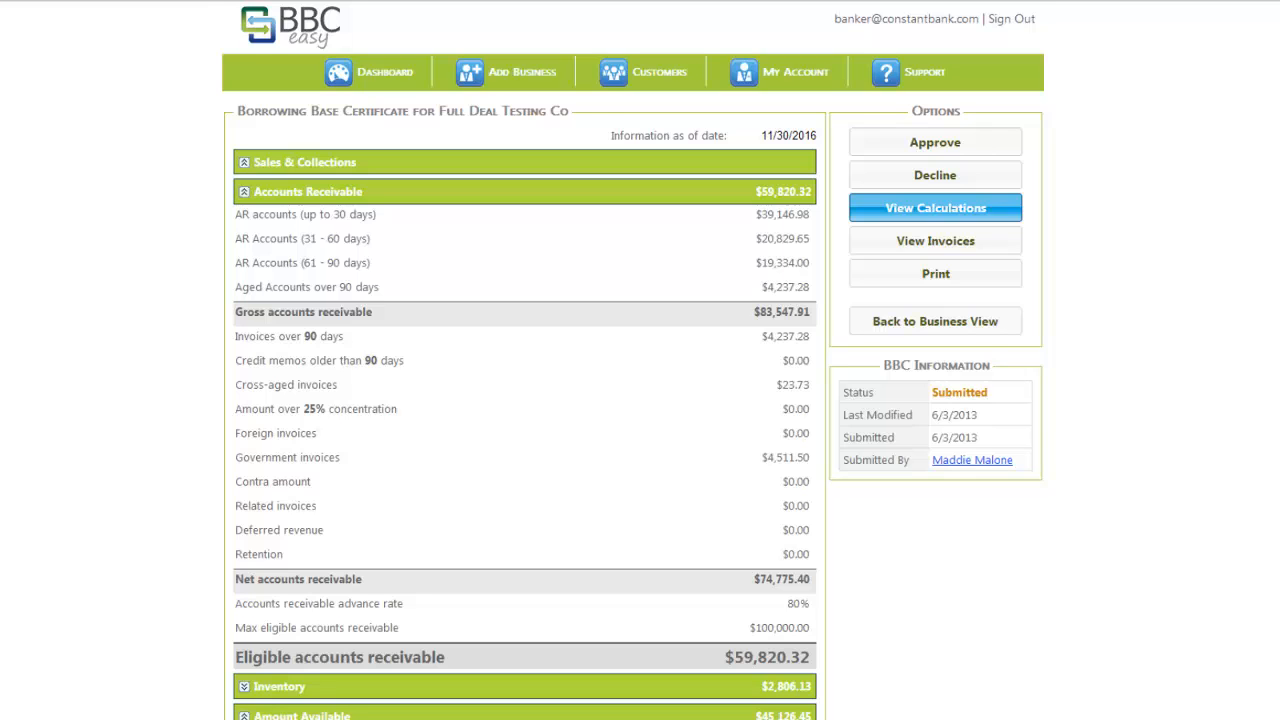
left_click(935, 208)
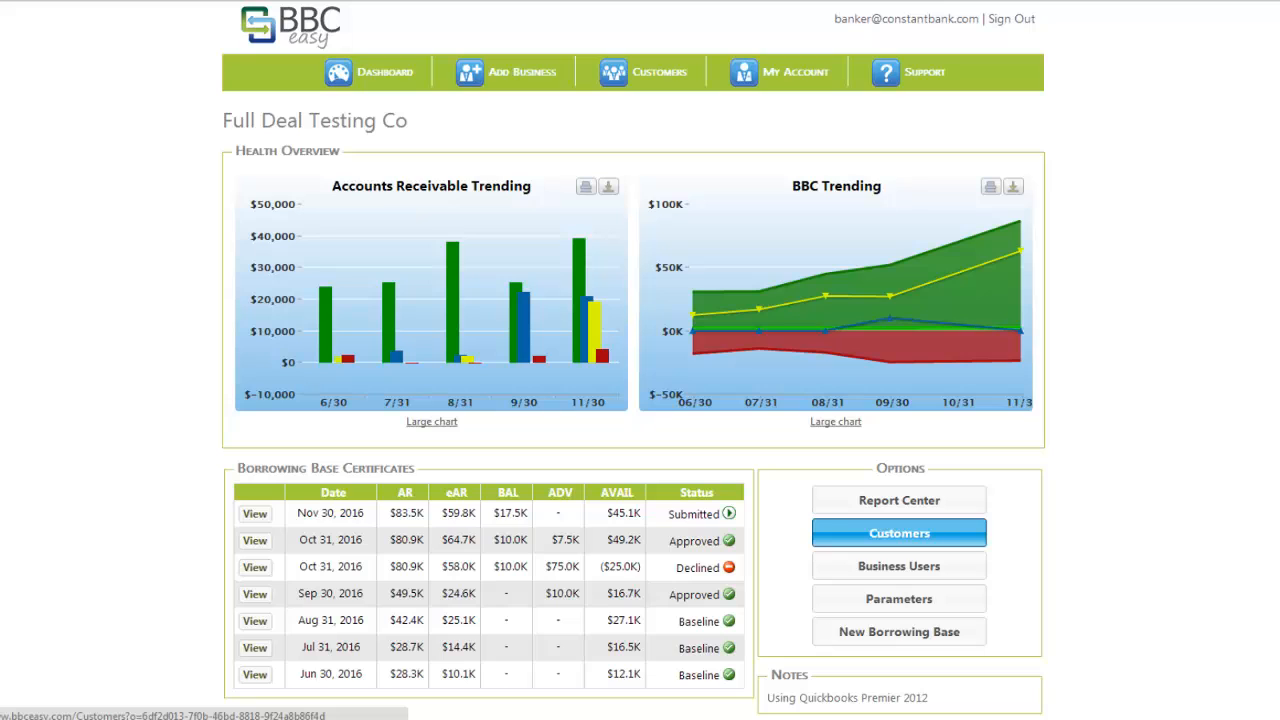
left_click(899, 533)
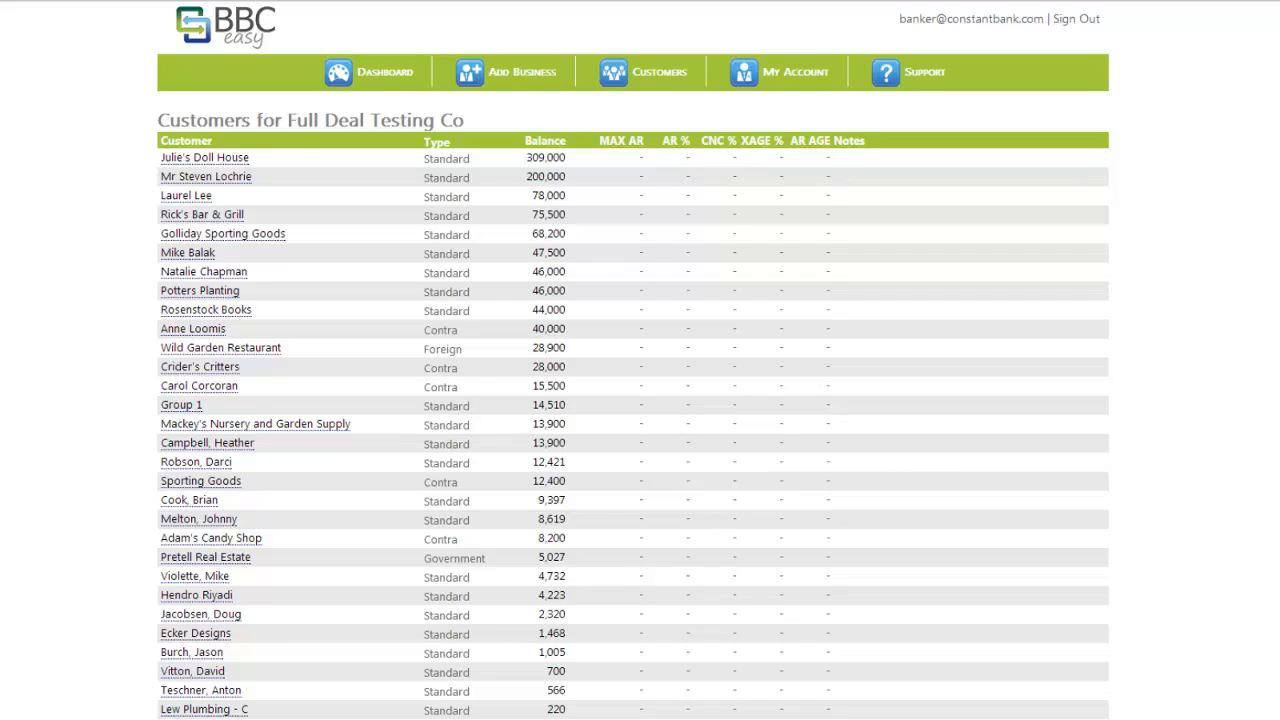
left_click(225, 215)
left_click(540, 138)
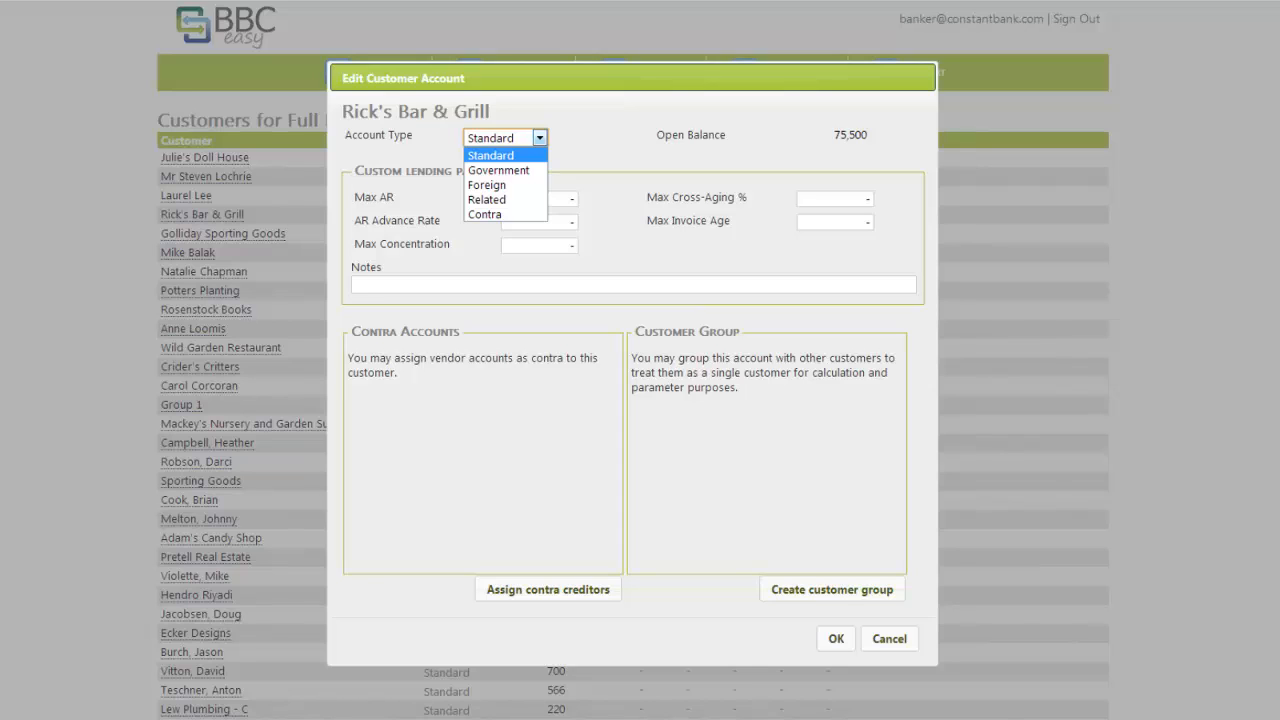
key("Down")
key("Down")
key("Down")
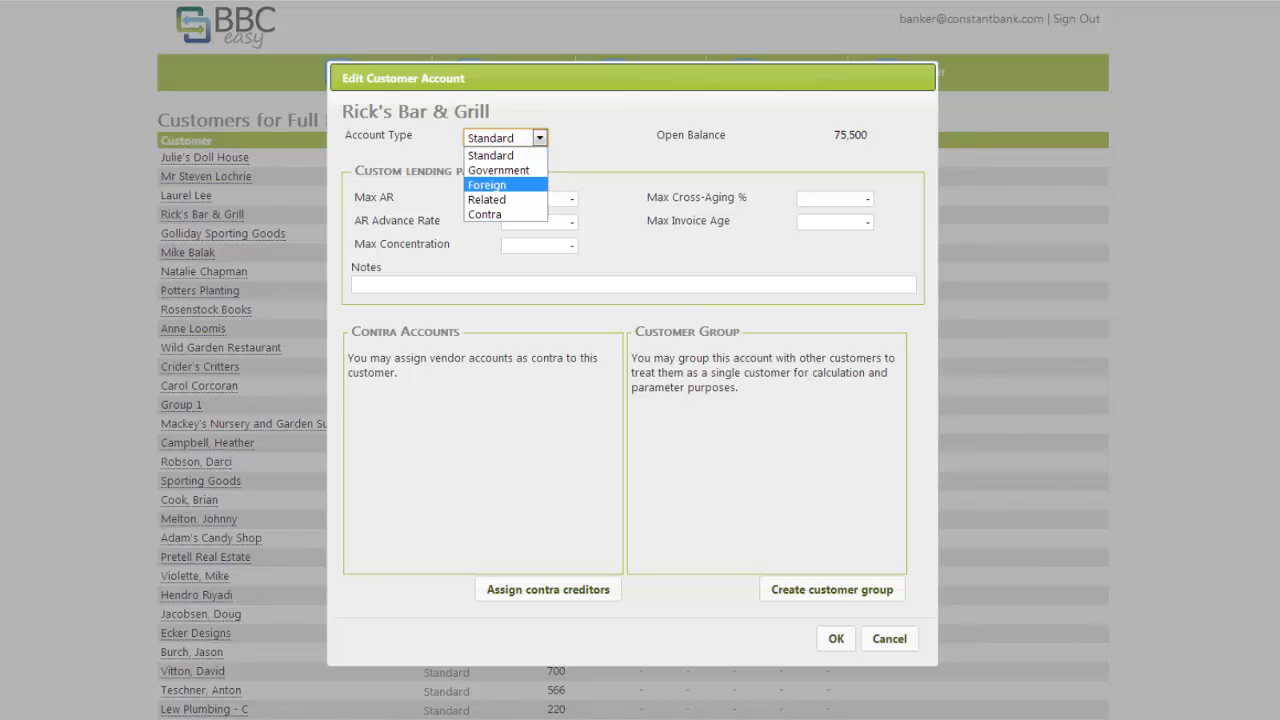
key("Return")
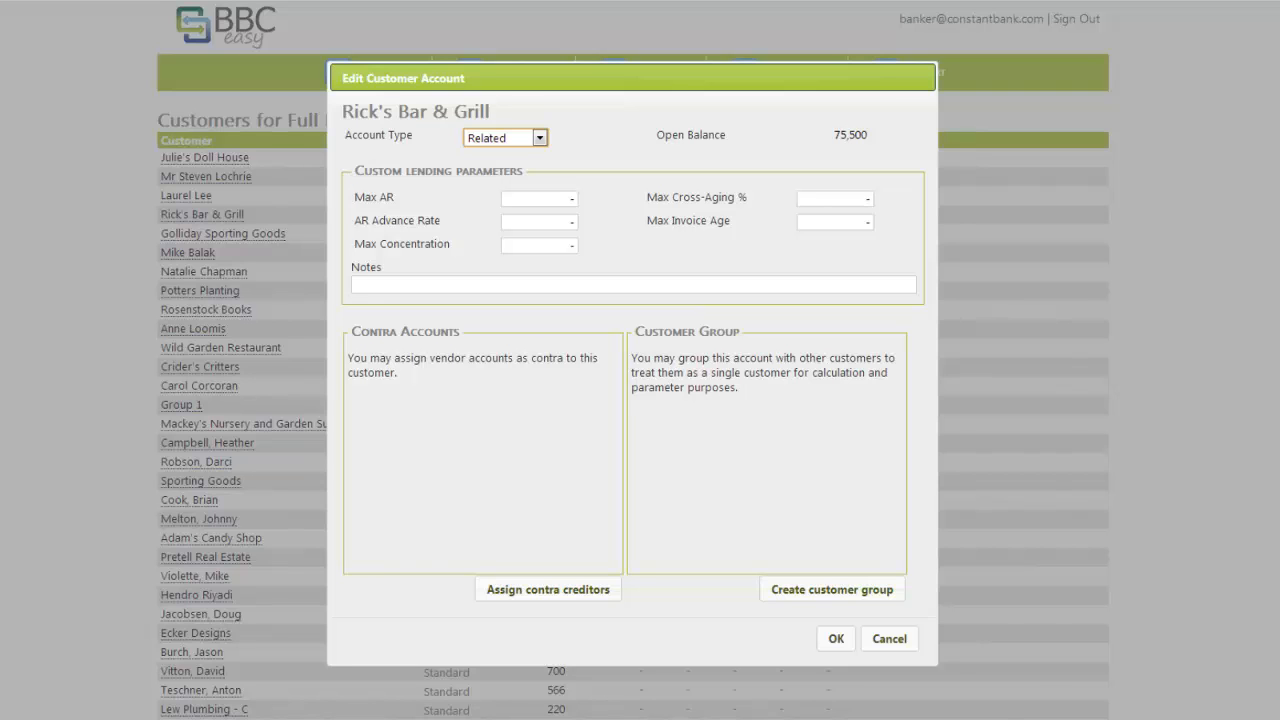
left_click(836, 639)
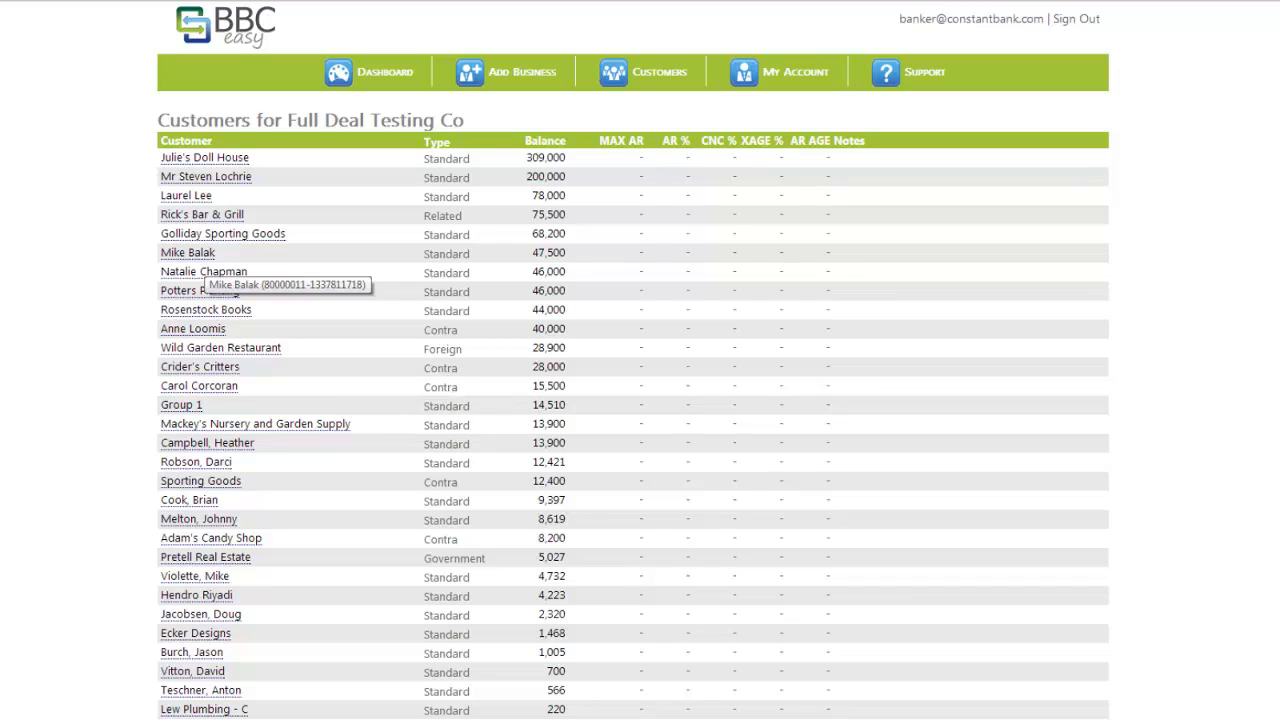
- Set the 47,500-balance customer's AR advance rate to 90%
left_click(200, 257)
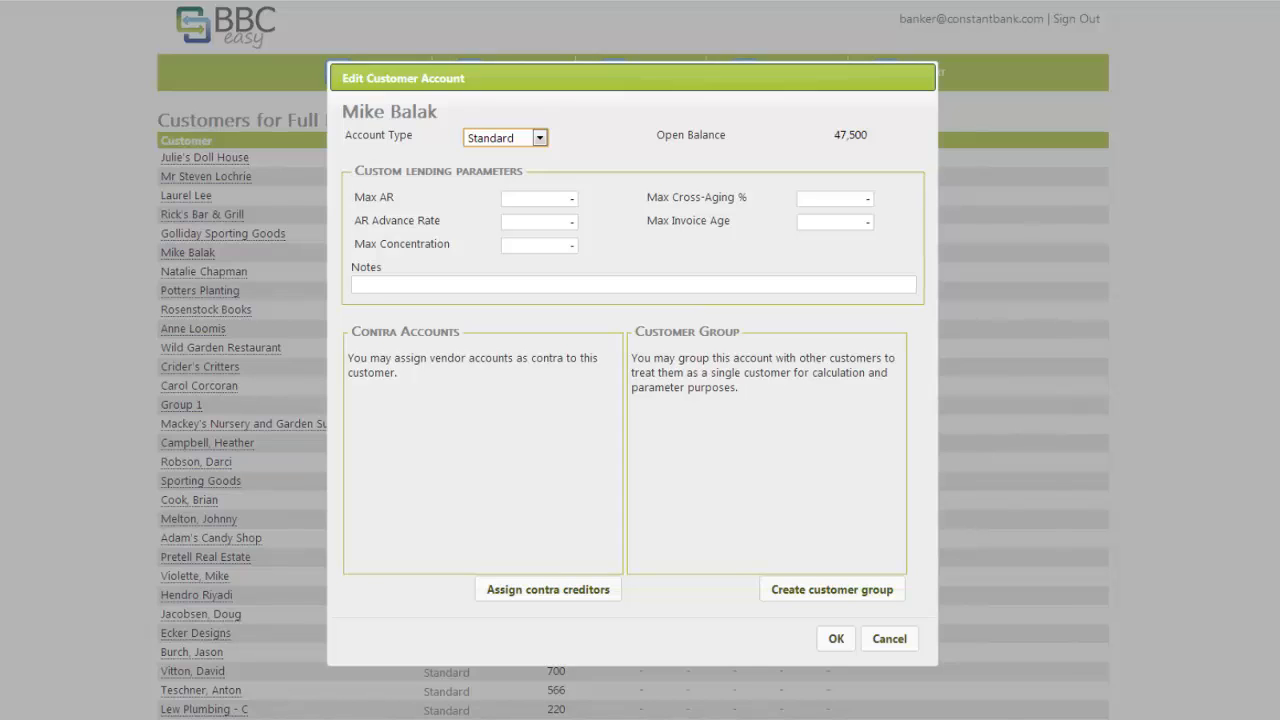
left_click(540, 222)
key("Delete")
type("9")
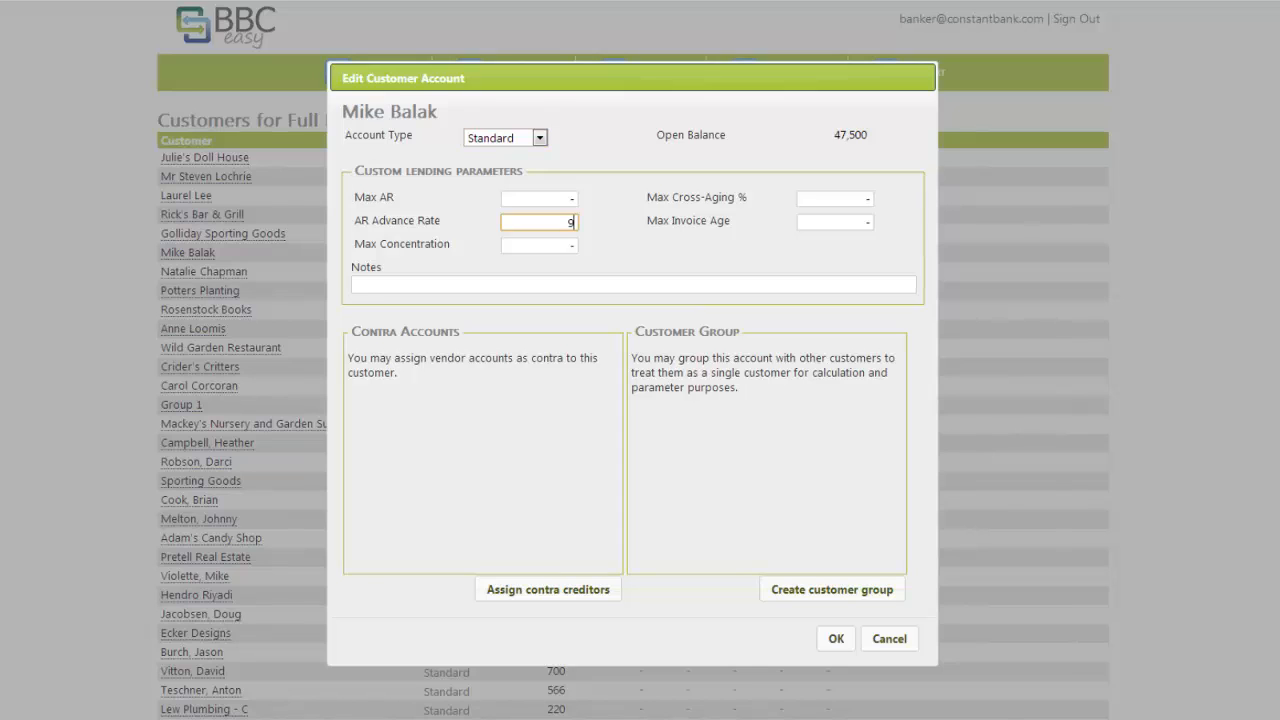
type("0")
key("Tab")
- Create customer group 'Group Balak' with Adam's Candy Shop, Babcock's Music Shop and one other account
type("Group")
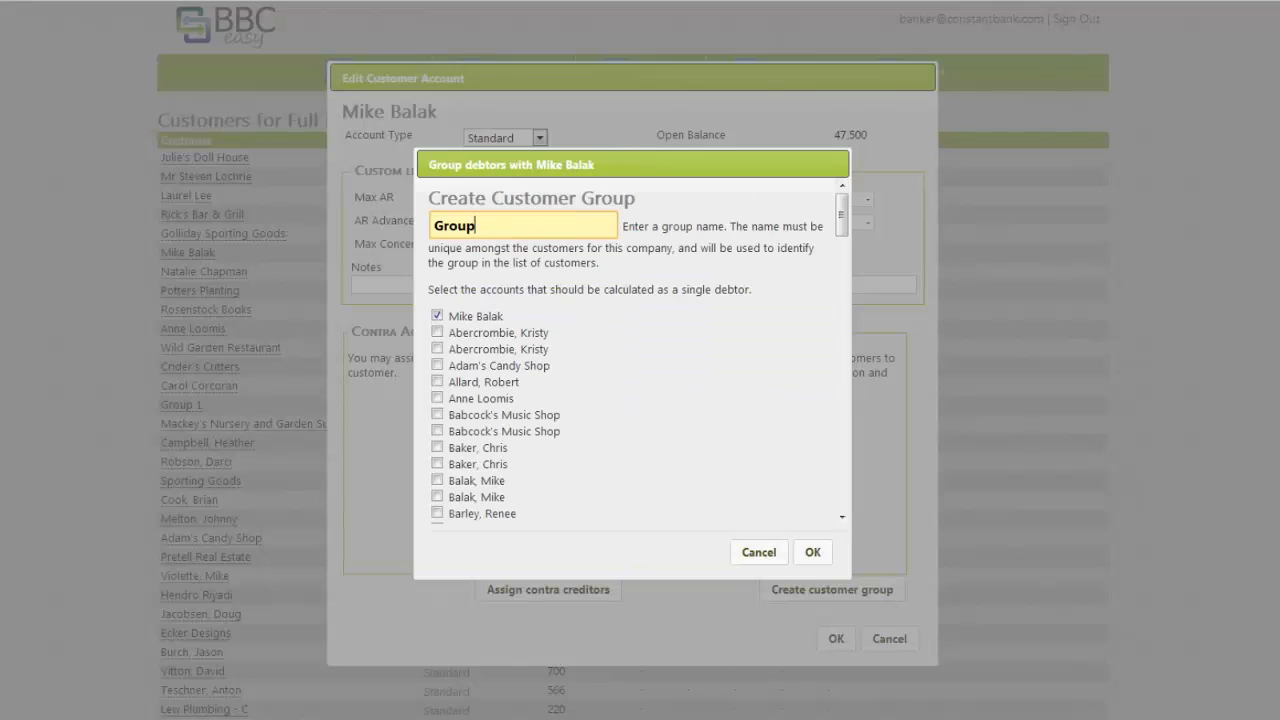
type(" Balak")
left_click(437, 365)
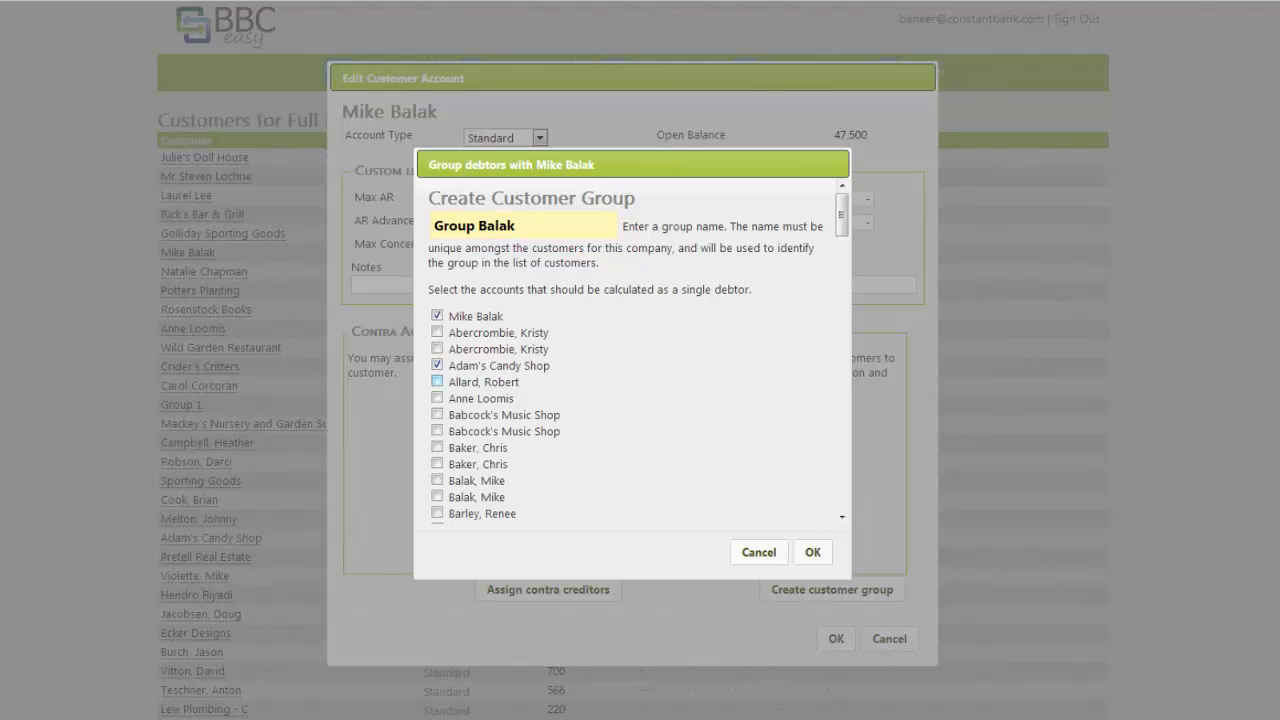
left_click(437, 381)
left_click(437, 414)
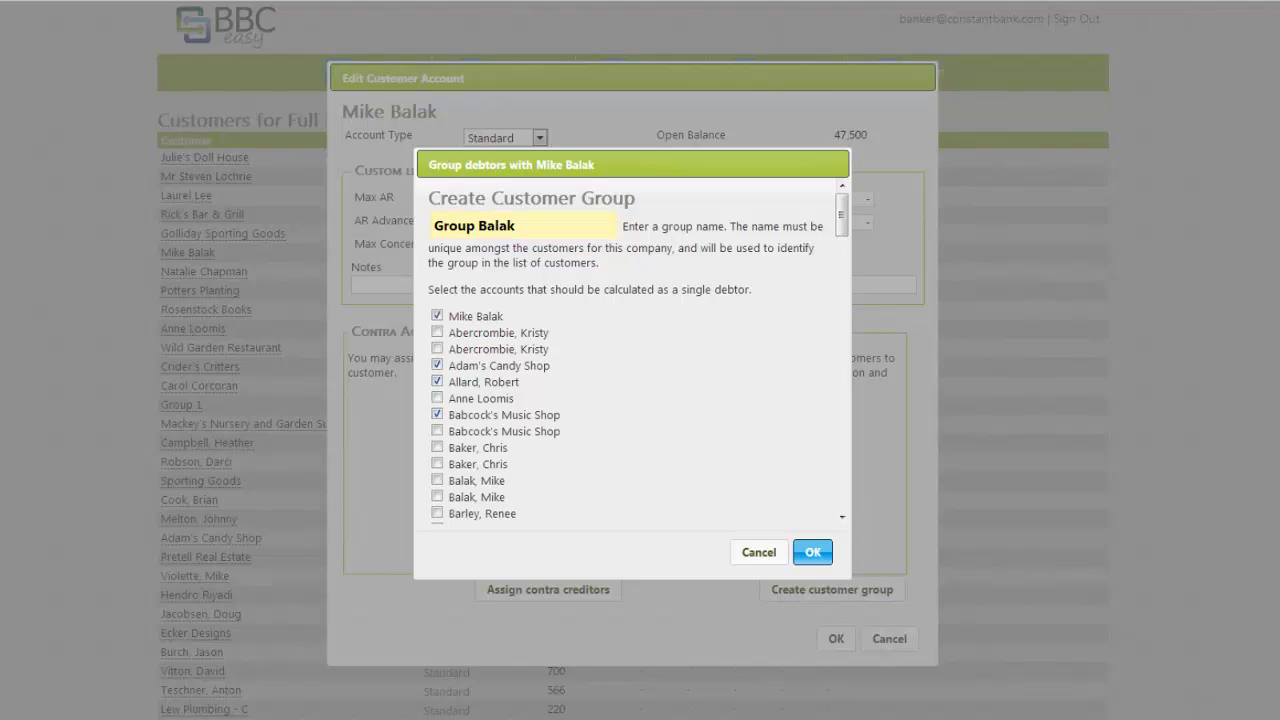
left_click(812, 552)
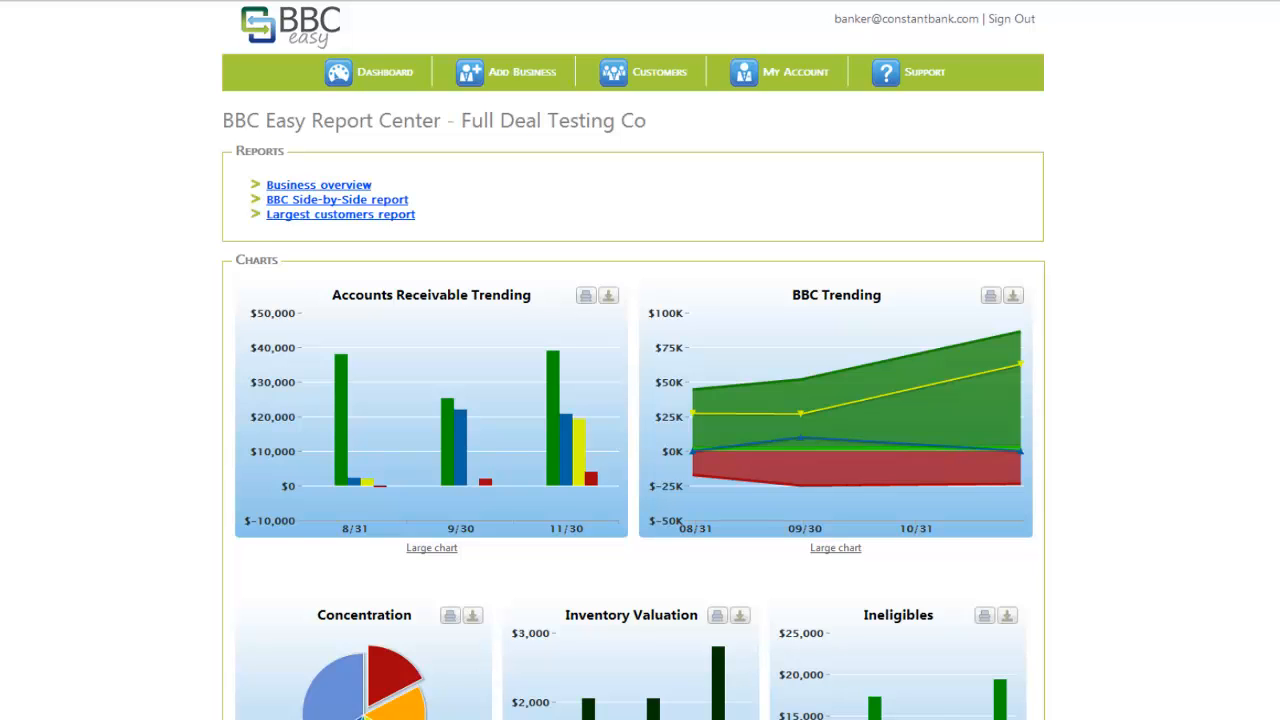
- Scroll down the Report Center to review the charts, including the concentration chart's Group 1 slice, then back up
scroll(875, 540, "down", 2)
scroll(875, 540, "down", 2)
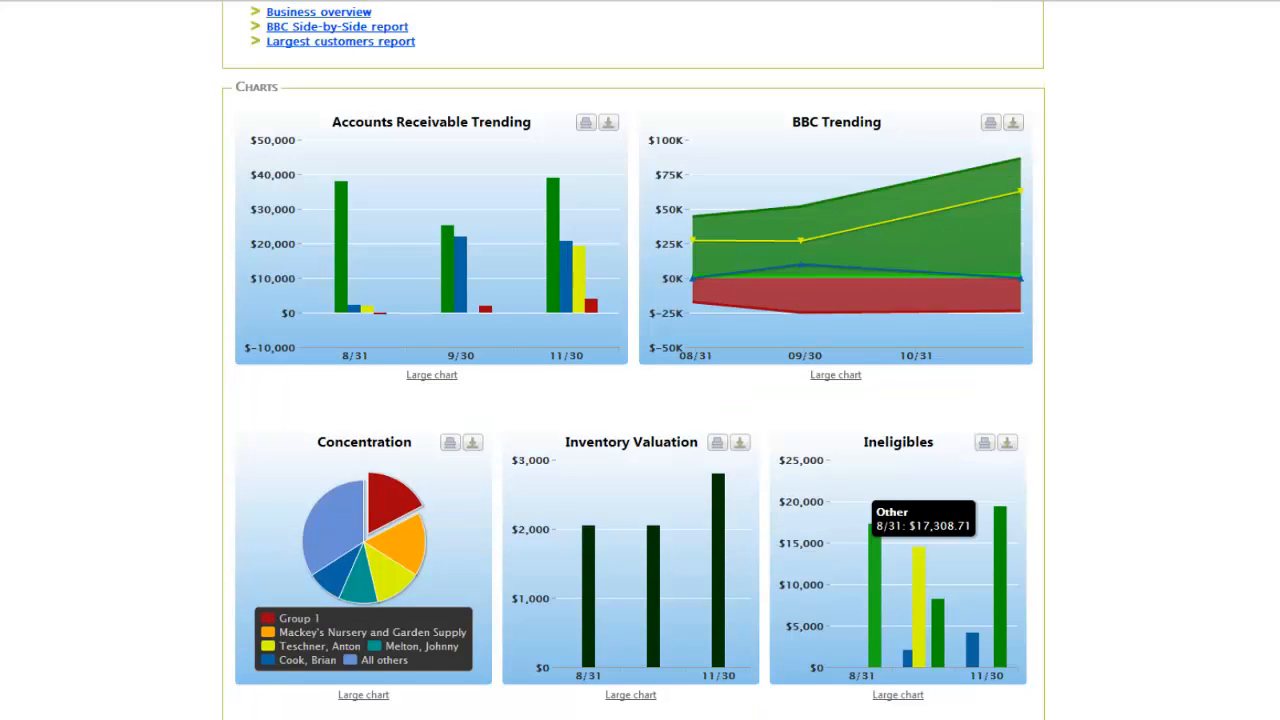
scroll(875, 540, "down", 1)
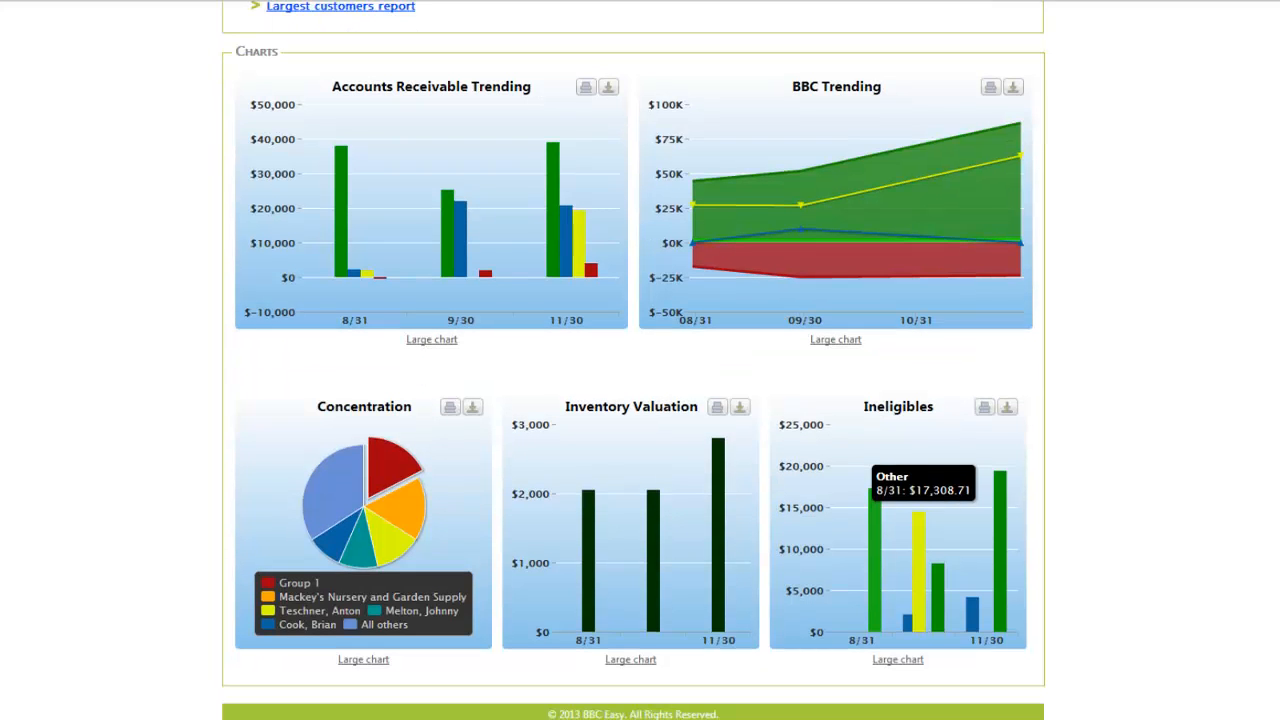
scroll(875, 540, "up", 2)
scroll(875, 540, "up", 2)
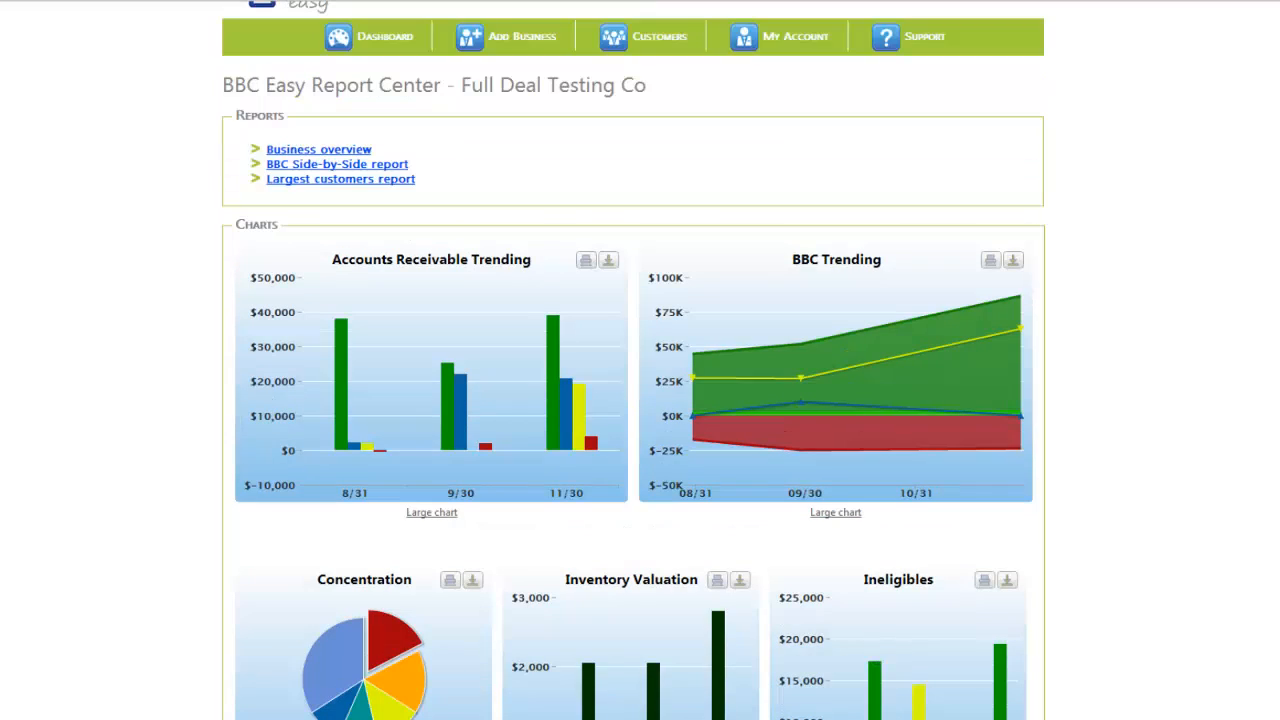